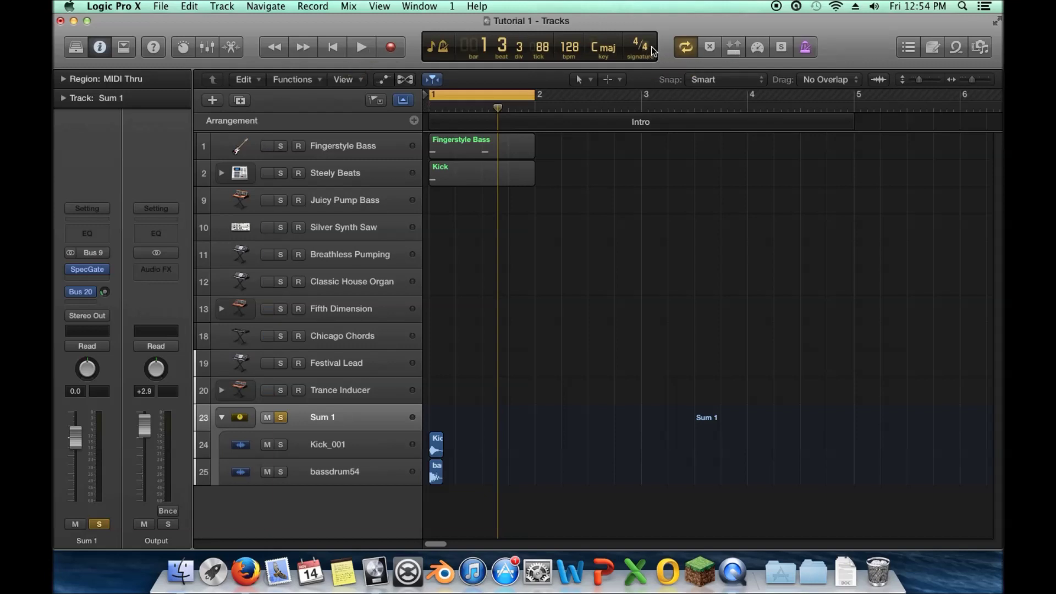
# - Review the control bar and display customization options without changing any of them
pyautogui.rightClick(666, 46)
pyautogui.click(675, 52)
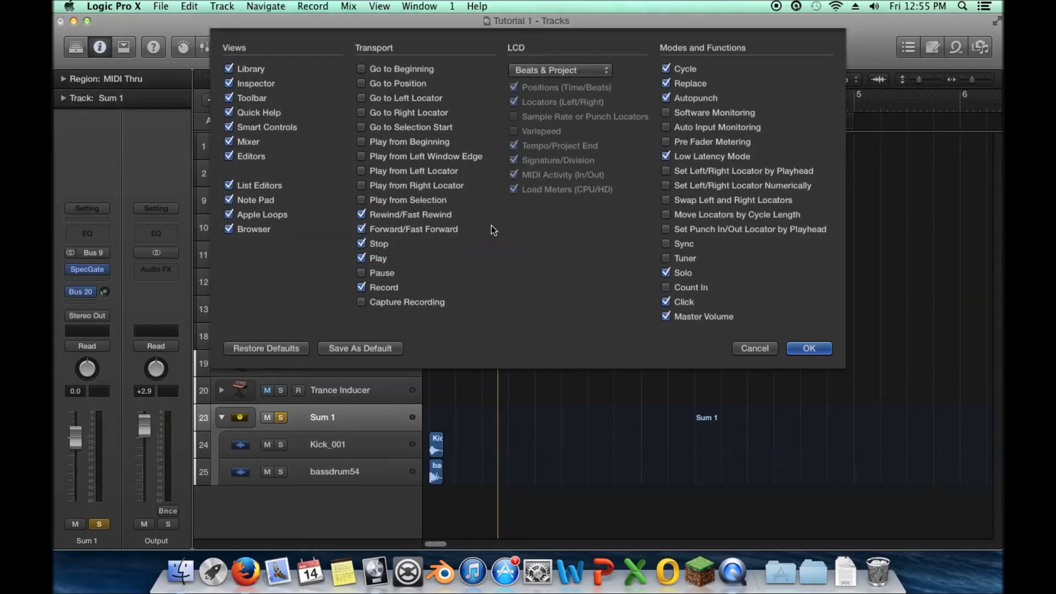
pyautogui.click(775, 348)
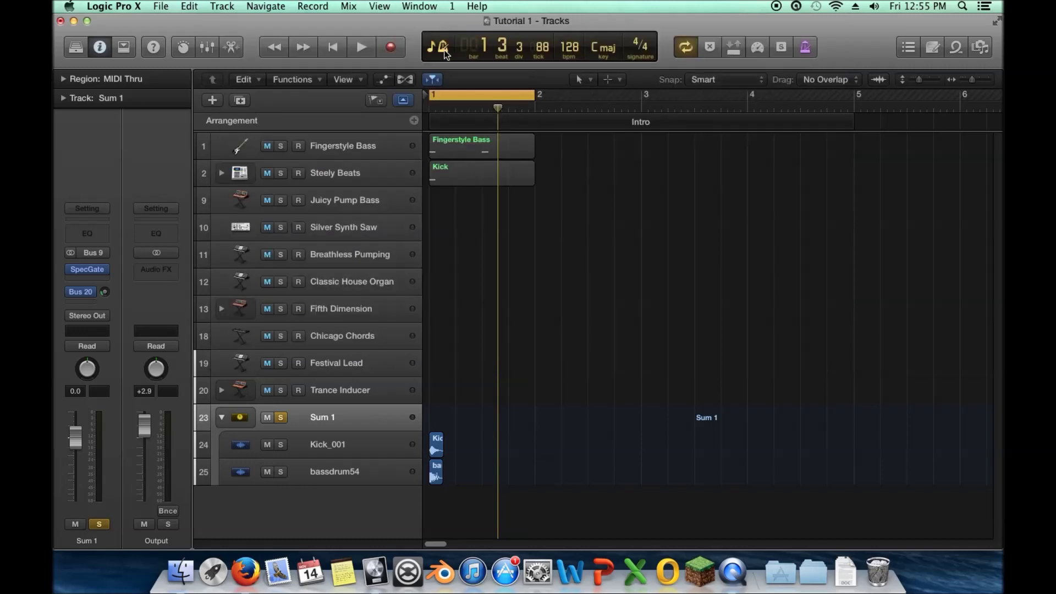
# - Switch the LCD to the Custom display mode and look over the control bar and display customization options
pyautogui.click(444, 51)
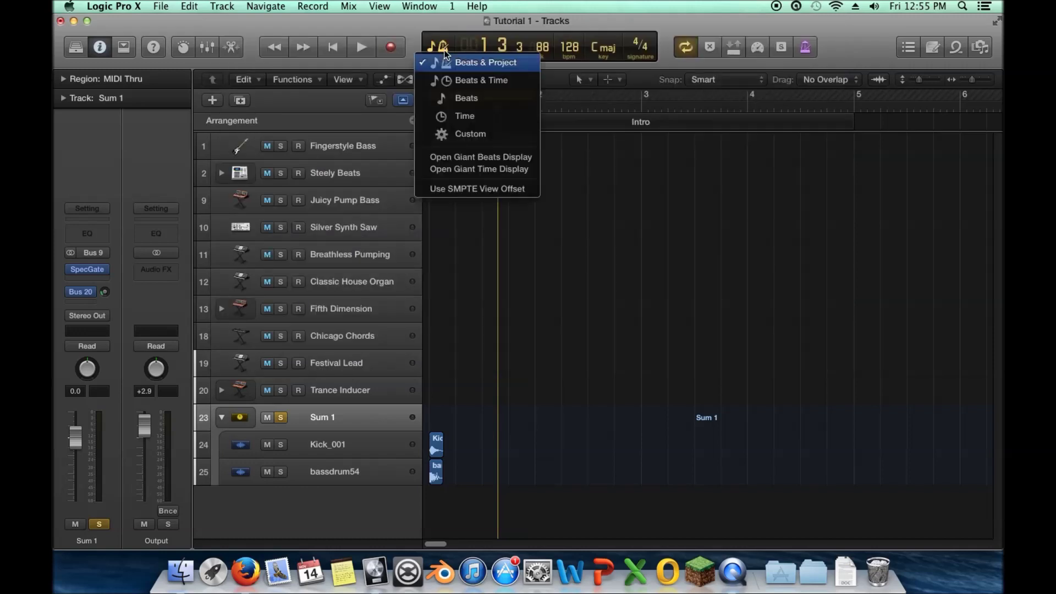
pyautogui.click(489, 136)
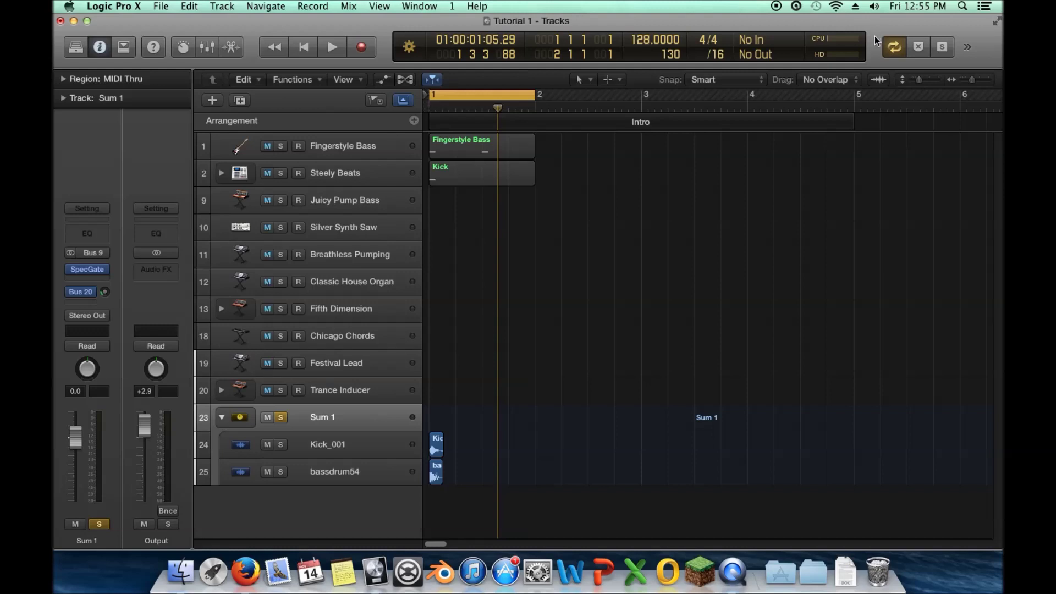
pyautogui.click(862, 50)
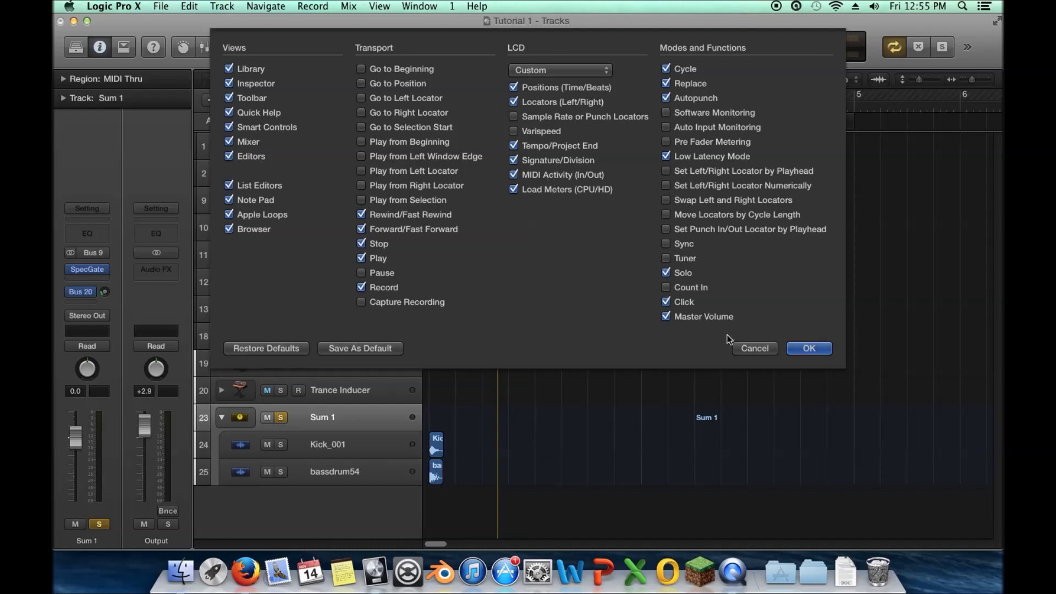
pyautogui.click(756, 349)
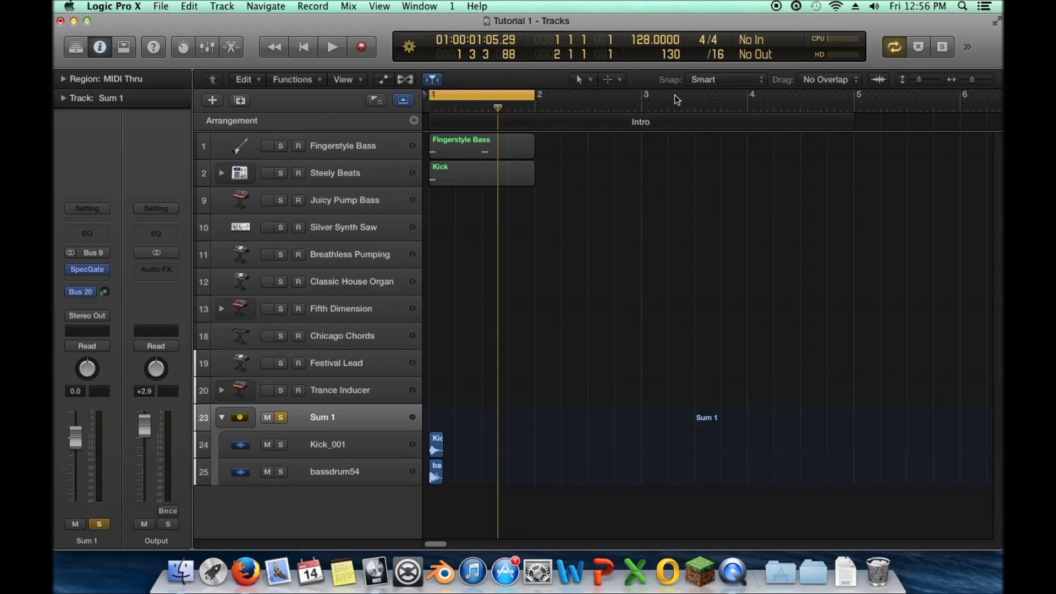
# - Customize the LCD to hide the Locators (Left/Right) and Signature/Division readouts
pyautogui.moveTo(556, 55)
pyautogui.mouseDown()
pyautogui.moveTo(556, 43)
pyautogui.moveTo(558, 58)
pyautogui.mouseUp()
pyautogui.moveTo(535, 96)
pyautogui.mouseDown()
pyautogui.moveTo(913, 95)
pyautogui.moveTo(535, 96)
pyautogui.mouseUp()
pyautogui.click(842, 47)
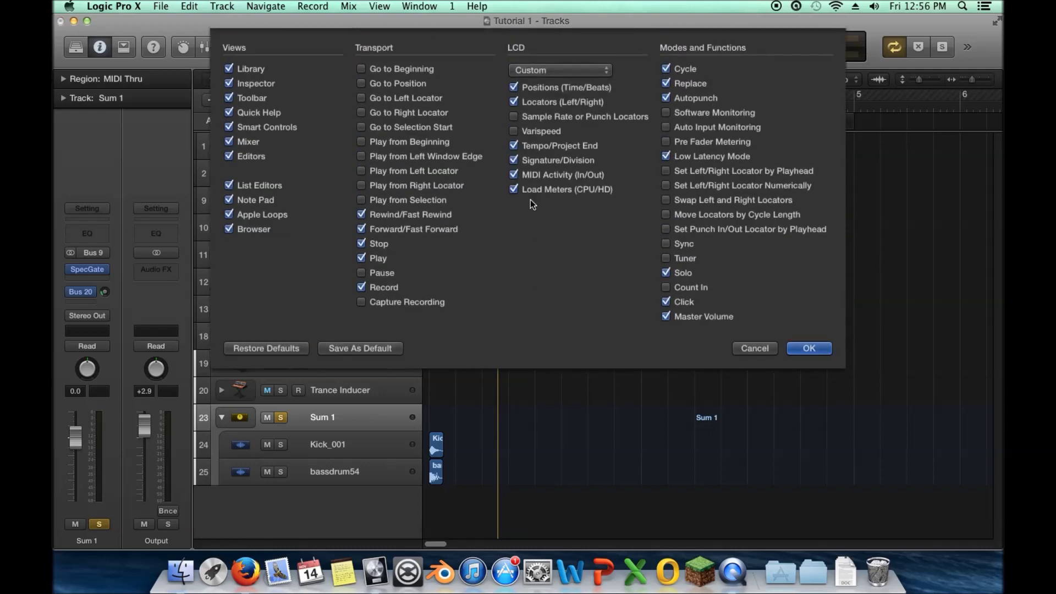
pyautogui.click(515, 102)
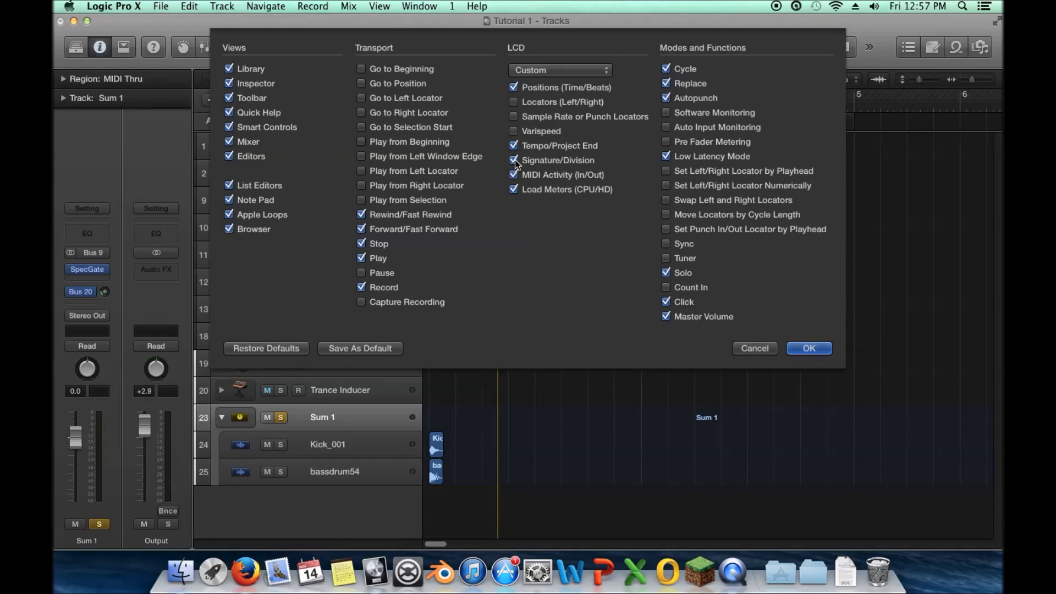
pyautogui.click(514, 160)
pyautogui.click(812, 349)
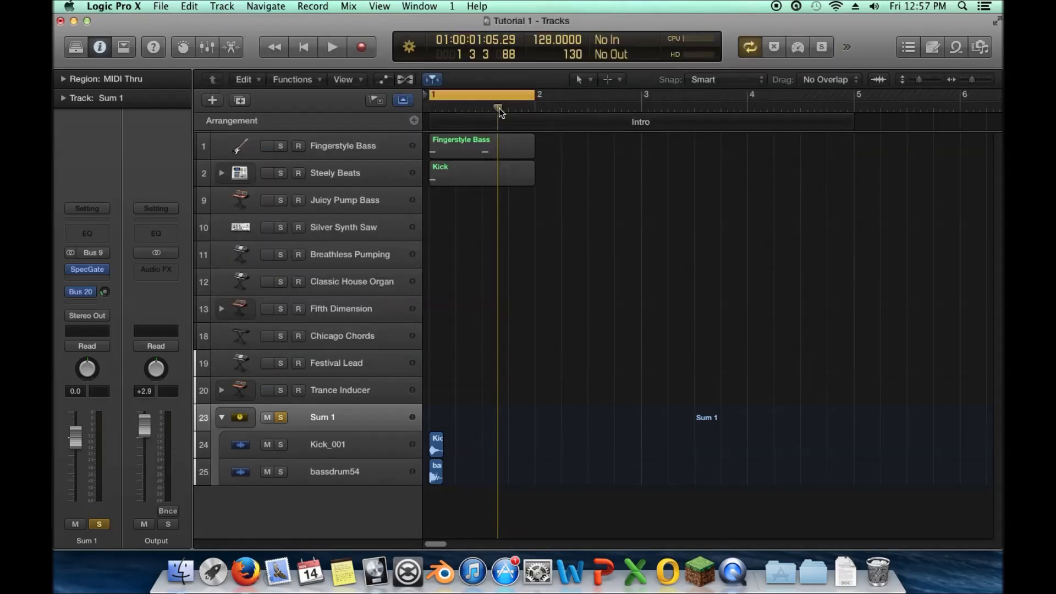
# - Move the playhead to bar 2 and on to the project end at bar 130
pyautogui.moveTo(497, 108); pyautogui.dragTo(535, 109)
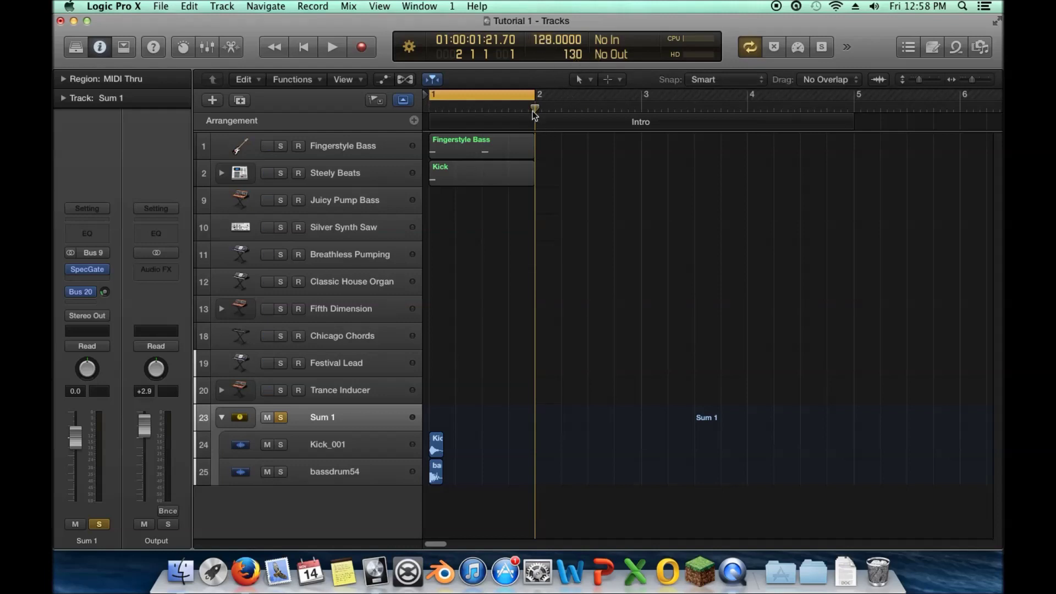
pyautogui.moveTo(547, 43)
pyautogui.mouseDown()
pyautogui.moveTo(547, 55)
pyautogui.moveTo(547, 43)
pyautogui.mouseUp()
pyautogui.moveTo(437, 542); pyautogui.dragTo(982, 540)
pyautogui.moveTo(949, 103); pyautogui.dragTo(980, 107)
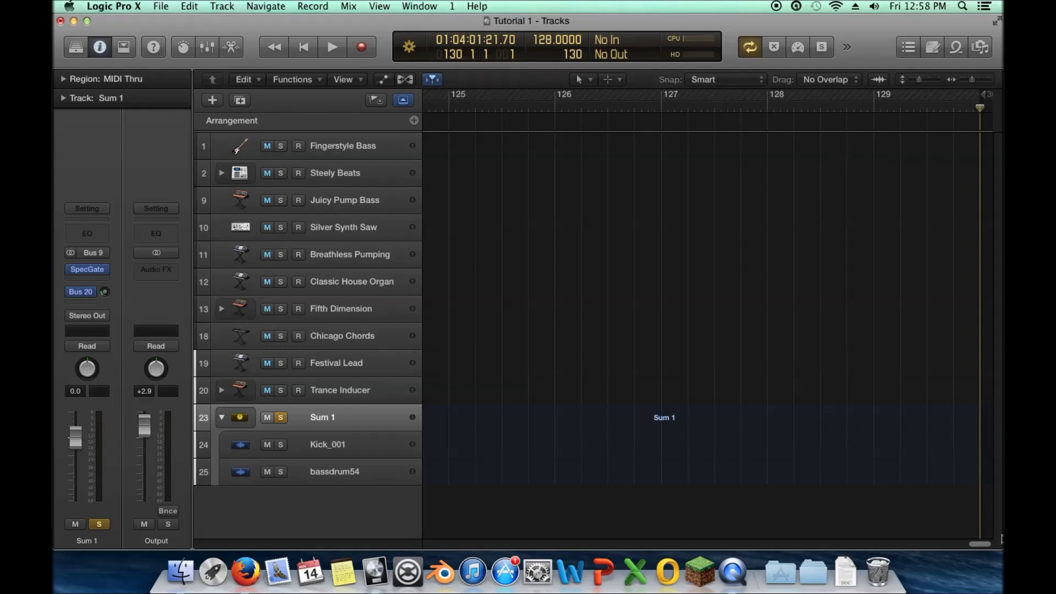
# - Return to the start of the arrangement and place the playhead at bar 1, beat 2
pyautogui.moveTo(978, 544); pyautogui.dragTo(401, 516)
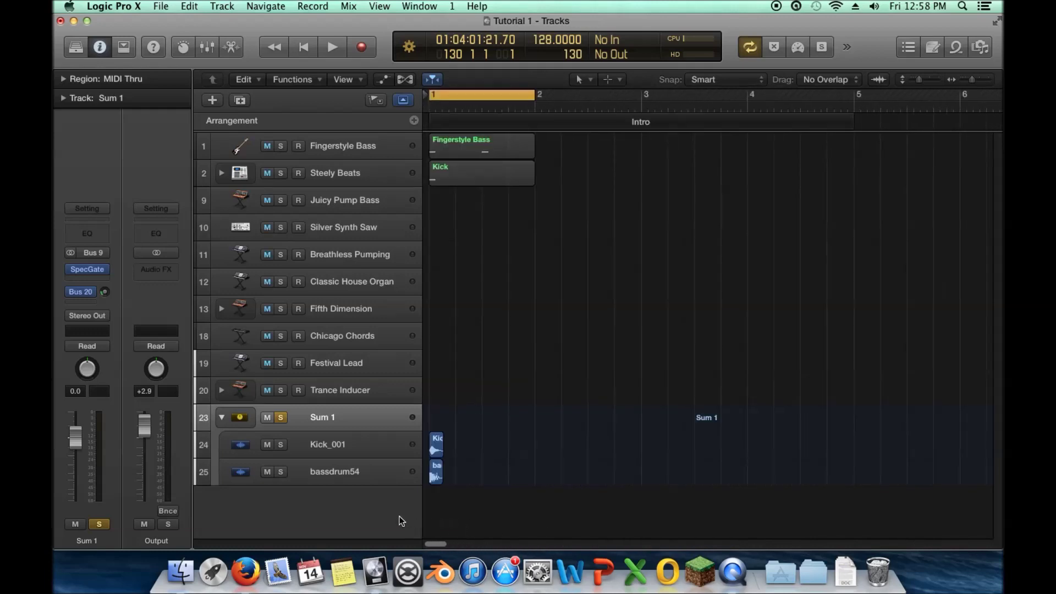
pyautogui.click(446, 107)
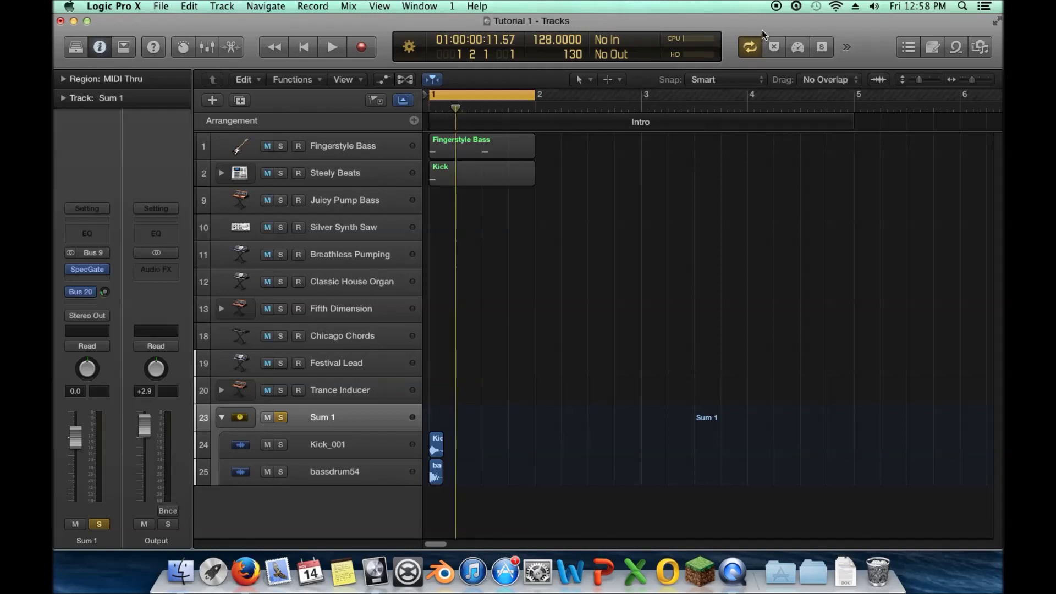
# - Examine the Modes and Functions options available for the control bar
pyautogui.rightClick(849, 32)
pyautogui.click(861, 58)
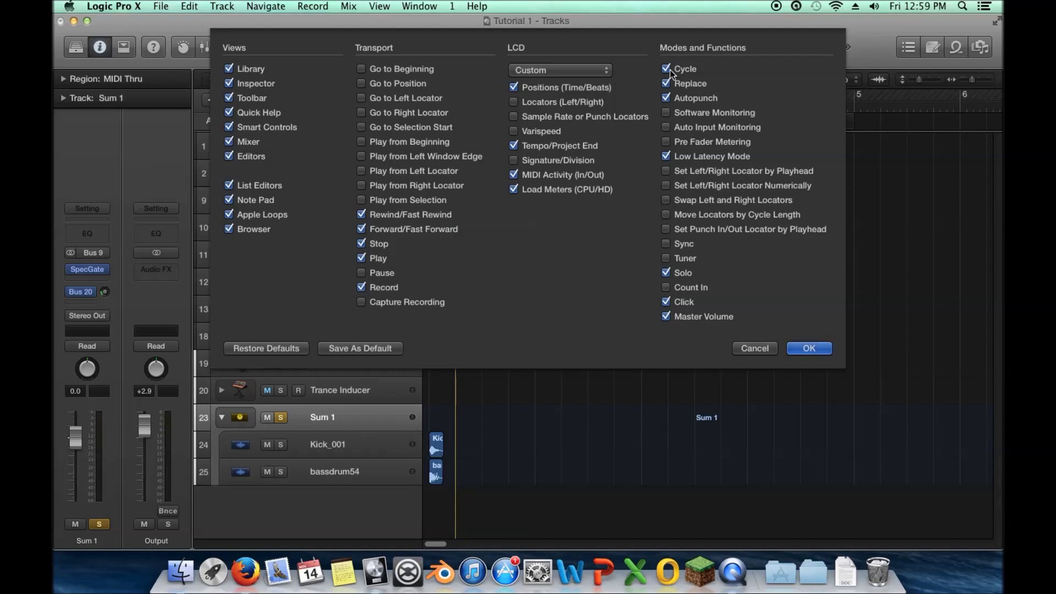
pyautogui.click(767, 351)
# - Try switching Cycle mode off and on again, both with its control and from the cycle area in the ruler
pyautogui.click(745, 50)
pyautogui.click(747, 51)
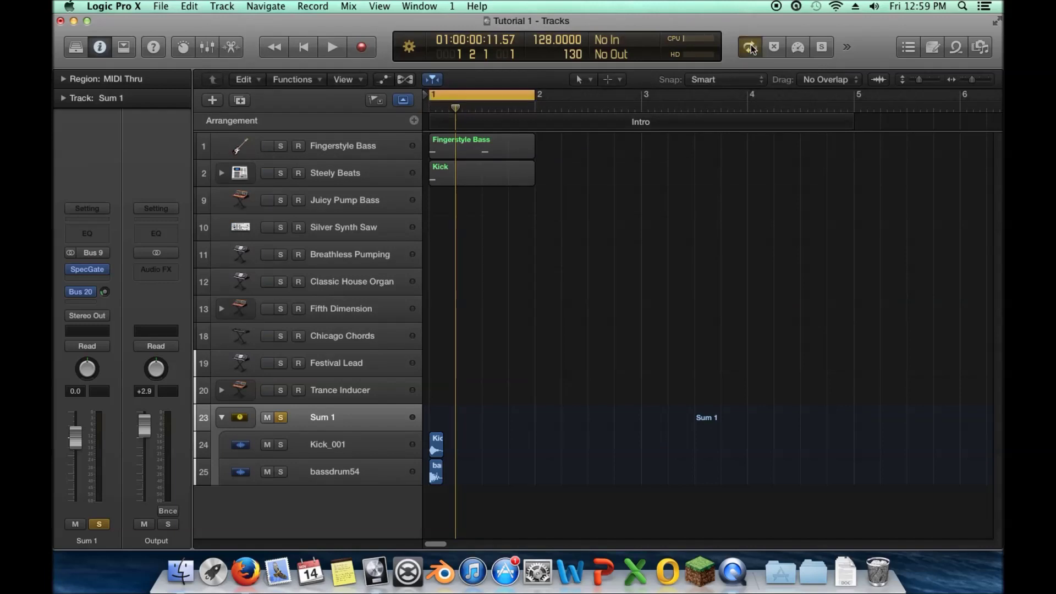
pyautogui.click(486, 94)
pyautogui.click(486, 94)
# - Remove the Cycle function from the control bar and check which controls are still in its overflow list
pyautogui.rightClick(880, 44)
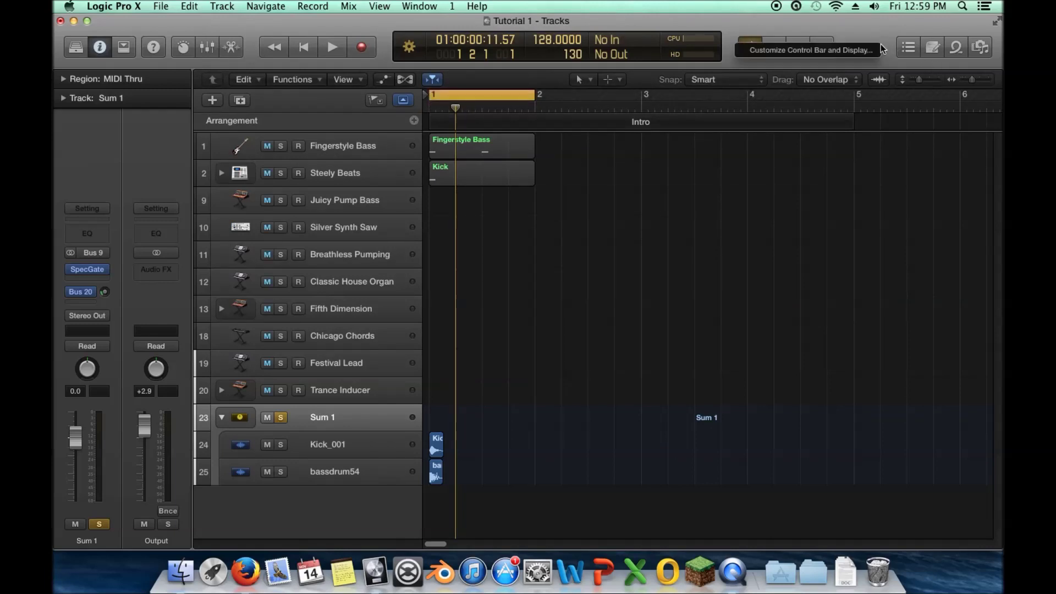
pyautogui.click(857, 52)
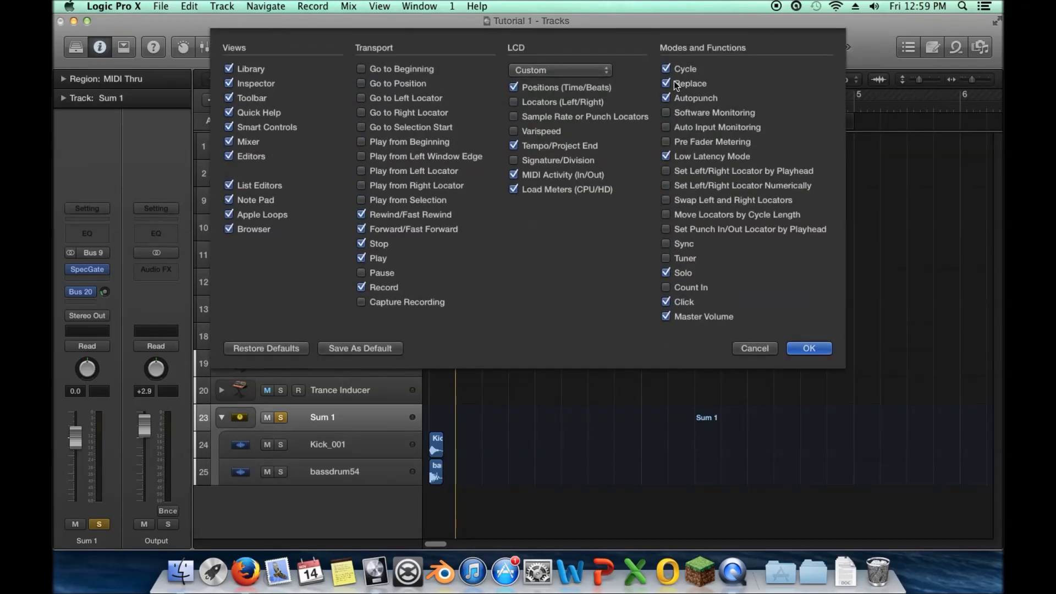
pyautogui.click(667, 69)
pyautogui.click(809, 348)
pyautogui.click(844, 48)
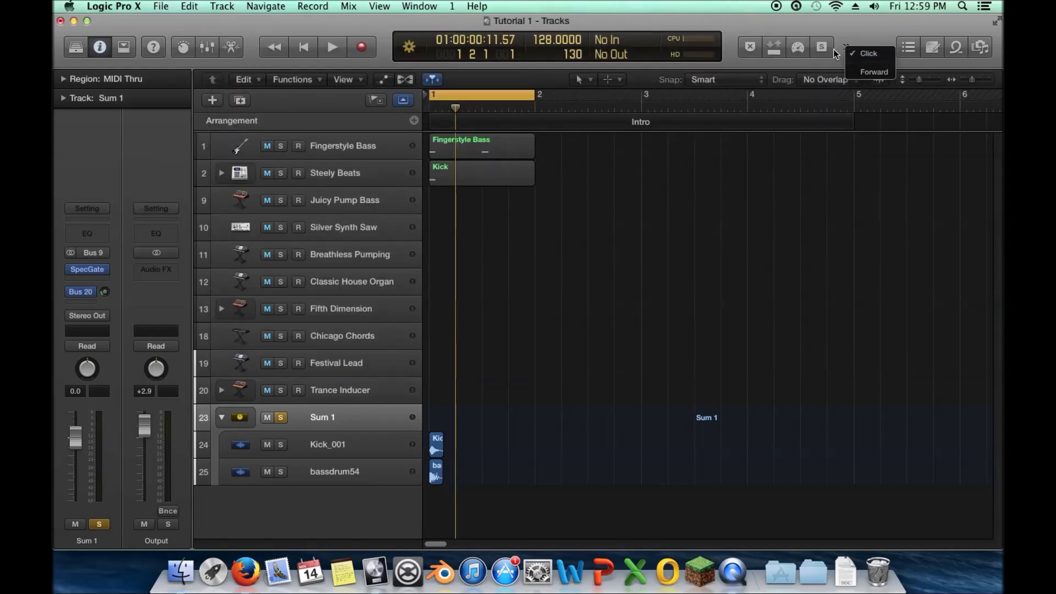
pyautogui.click(847, 22)
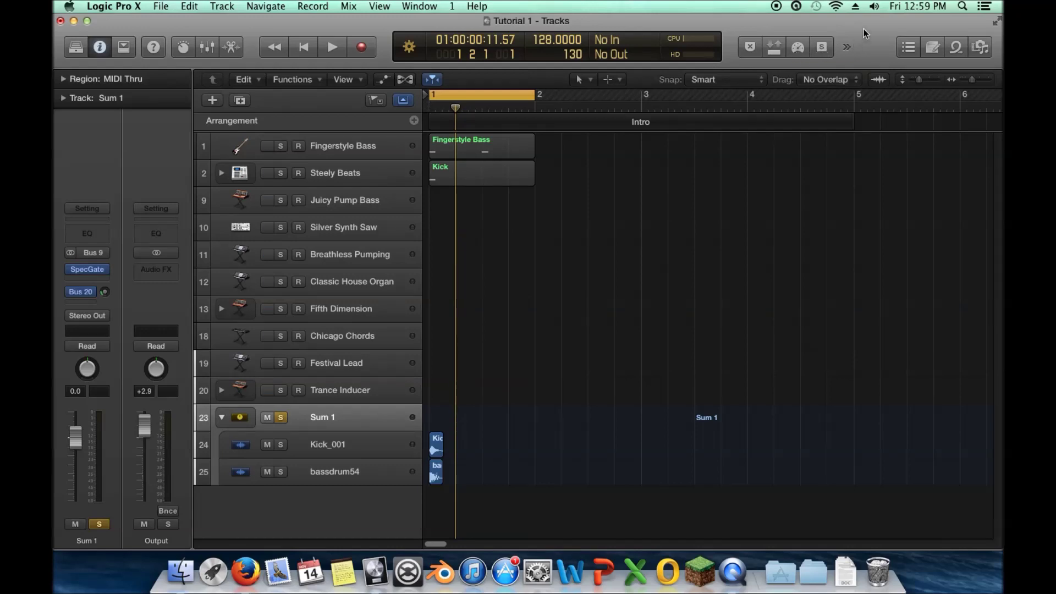
# - Remove the Solo function from the control bar
pyautogui.rightClick(875, 51)
pyautogui.click(869, 60)
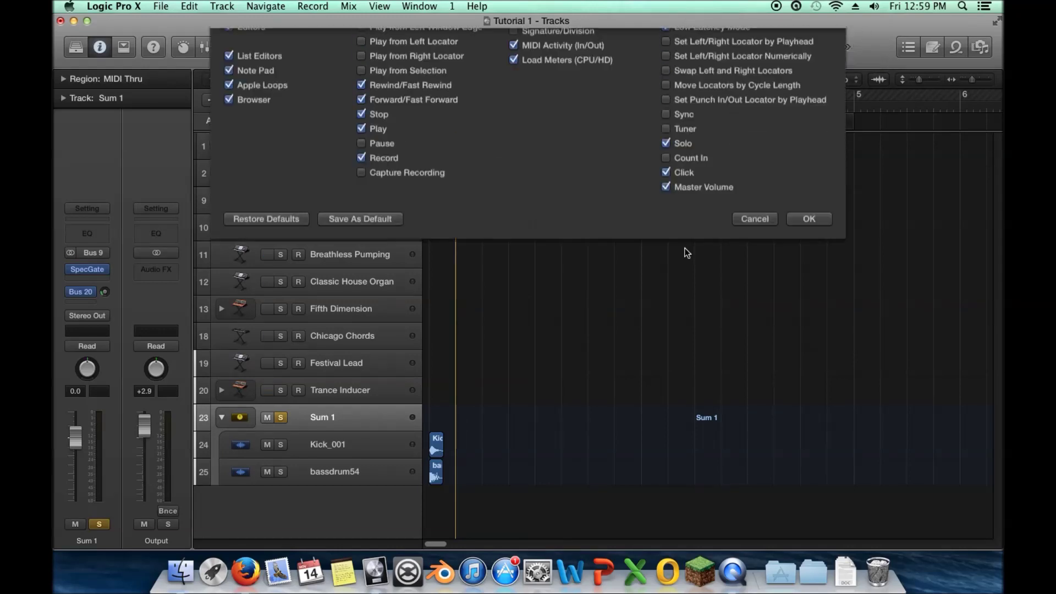
pyautogui.click(666, 273)
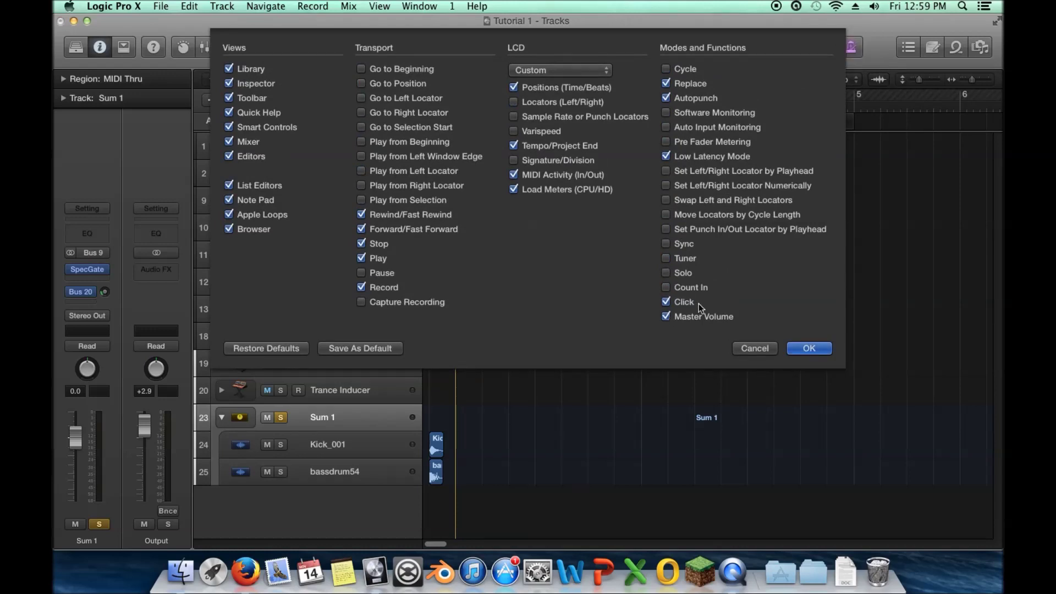
pyautogui.click(808, 348)
# - Select the Kick_001 track and turn off solo on the Sum 1 track stack
pyautogui.click(280, 389)
pyautogui.click(281, 417)
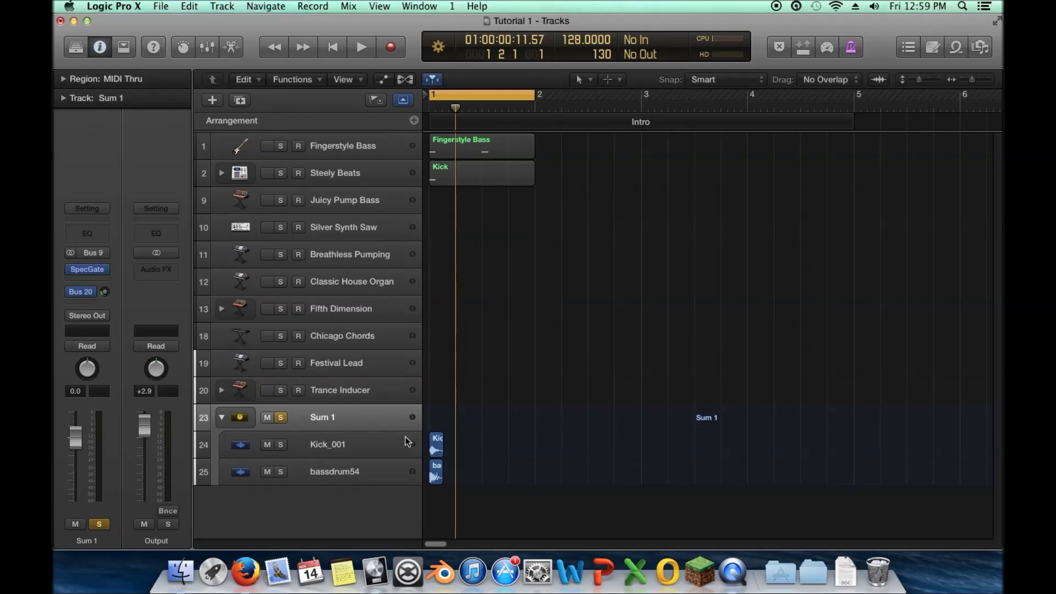
pyautogui.click(375, 447)
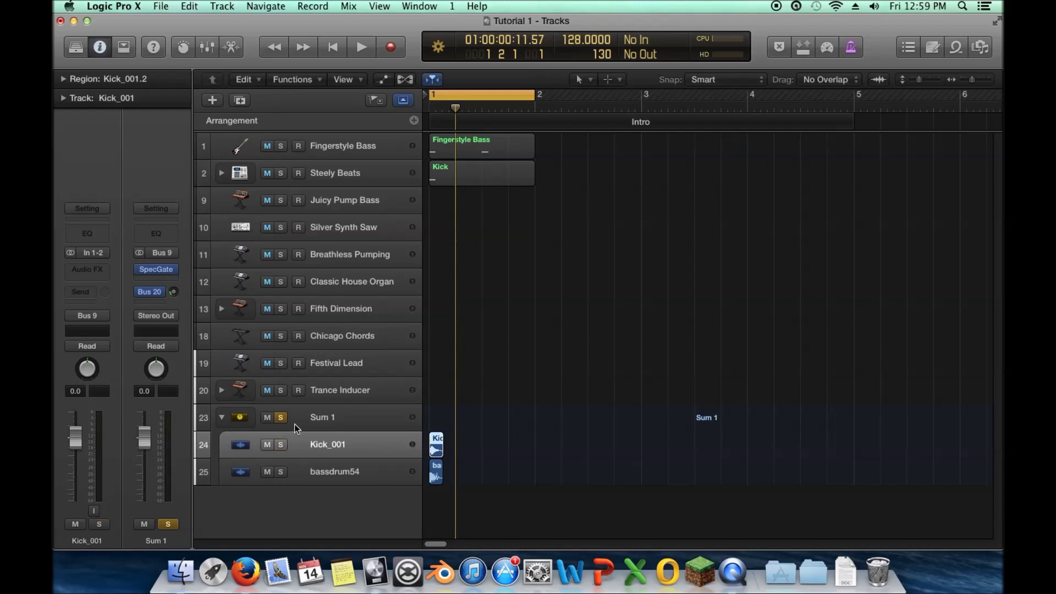
pyautogui.click(281, 418)
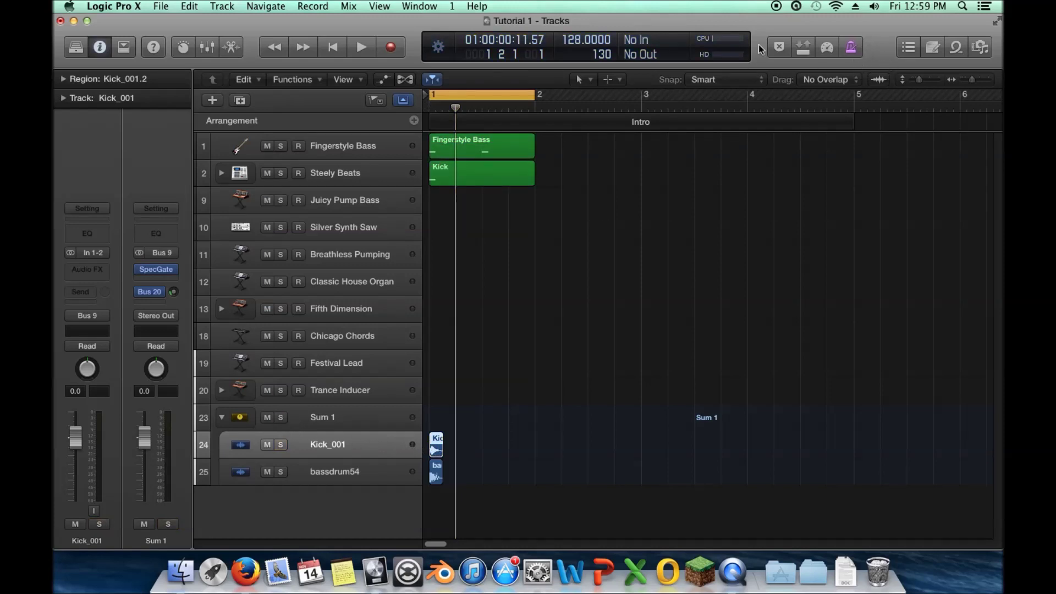
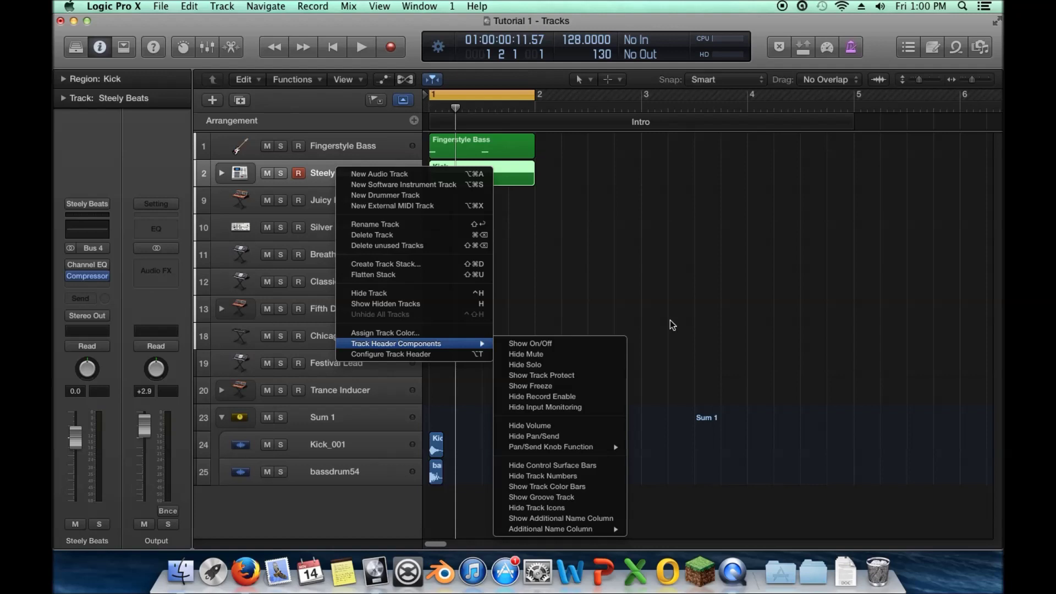
# - Review the track header component options for the Steely Beats track
pyautogui.rightClick(342, 174)
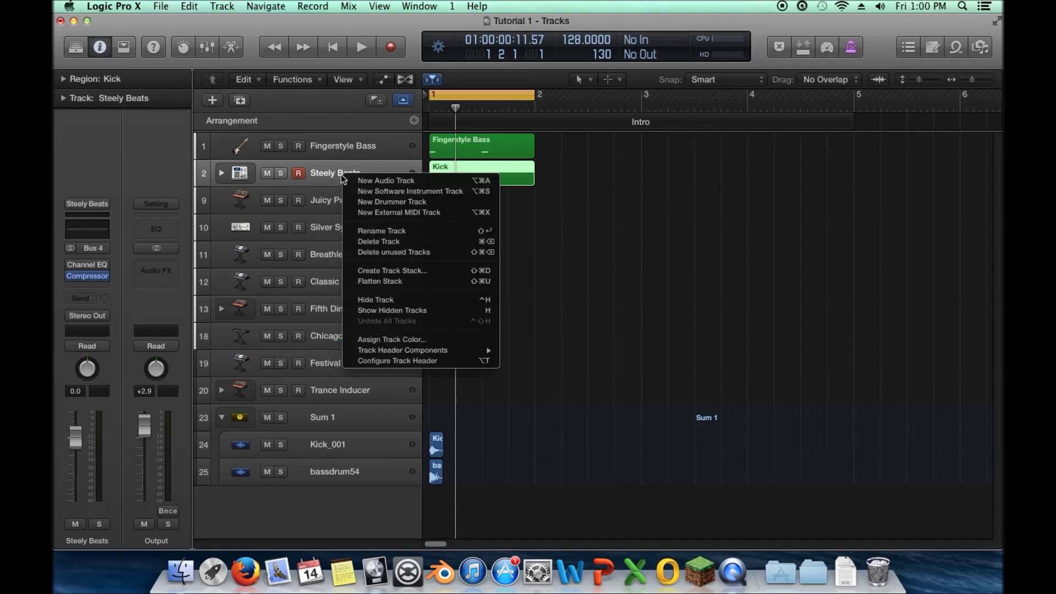
pyautogui.moveTo(473, 350)
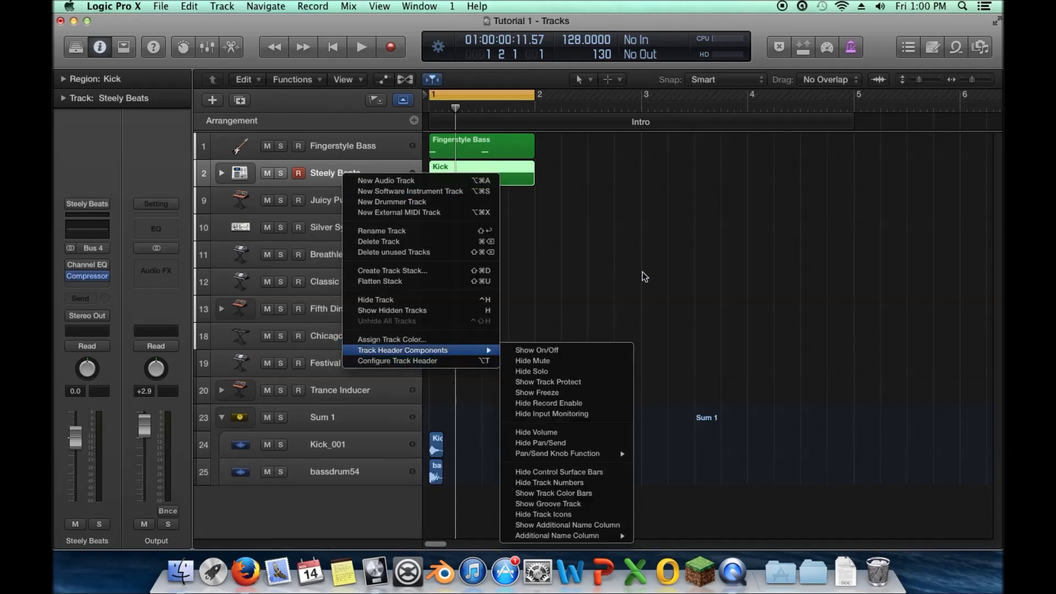
pyautogui.click(627, 283)
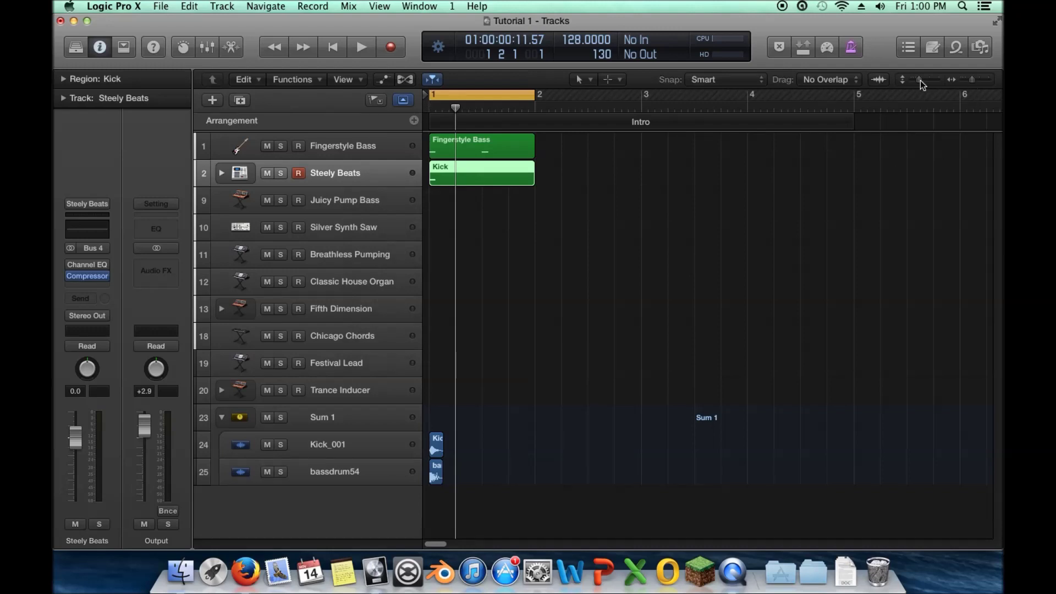
# - Enlarge the track height and show the Freeze control in the track headers
pyautogui.moveTo(921, 80); pyautogui.dragTo(924, 80)
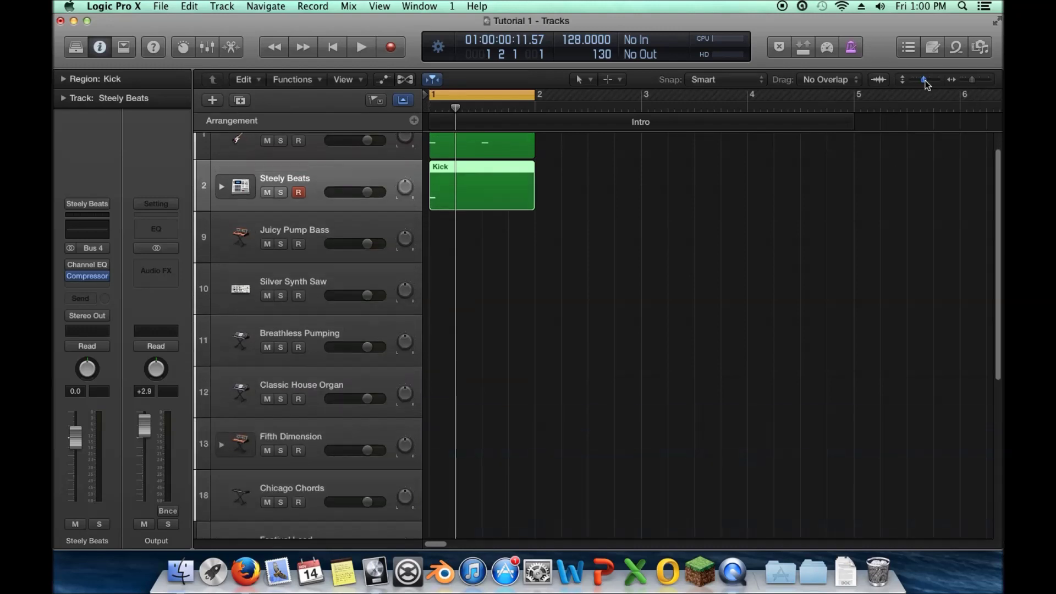
pyautogui.rightClick(366, 175)
pyautogui.moveTo(491, 351)
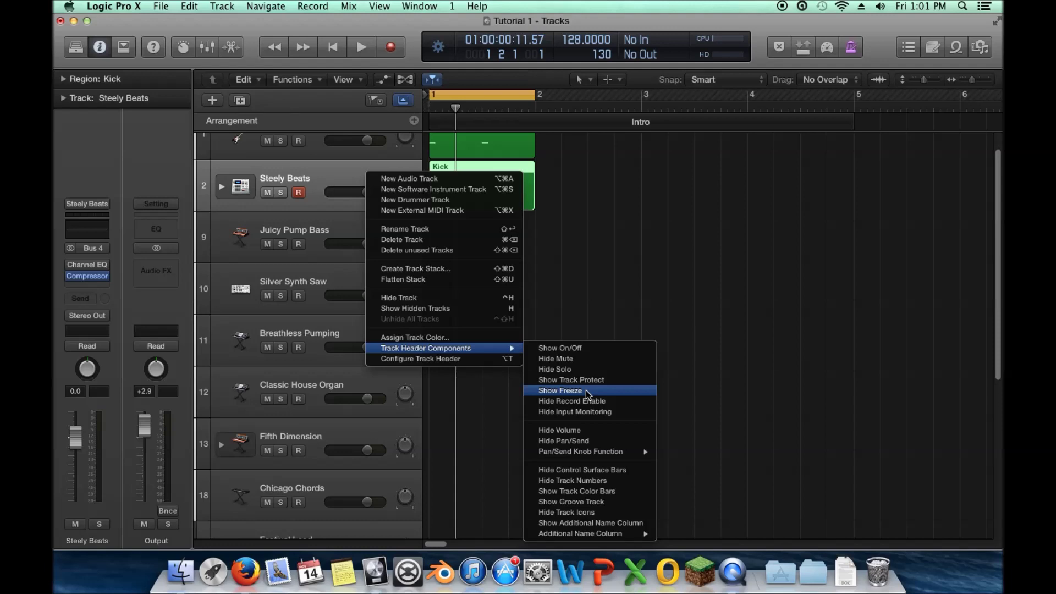
pyautogui.click(581, 282)
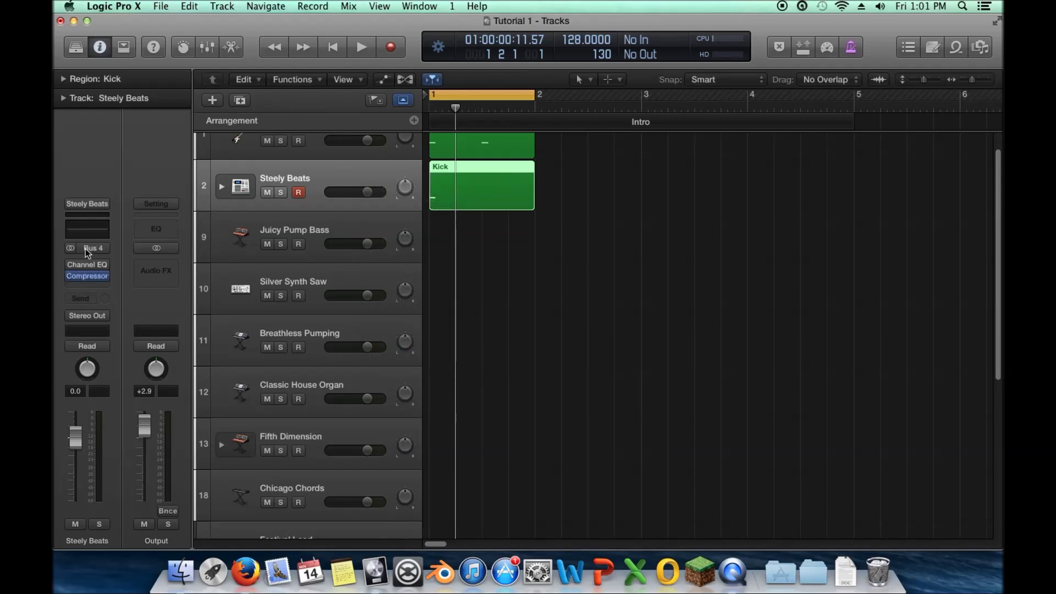
pyautogui.rightClick(387, 177)
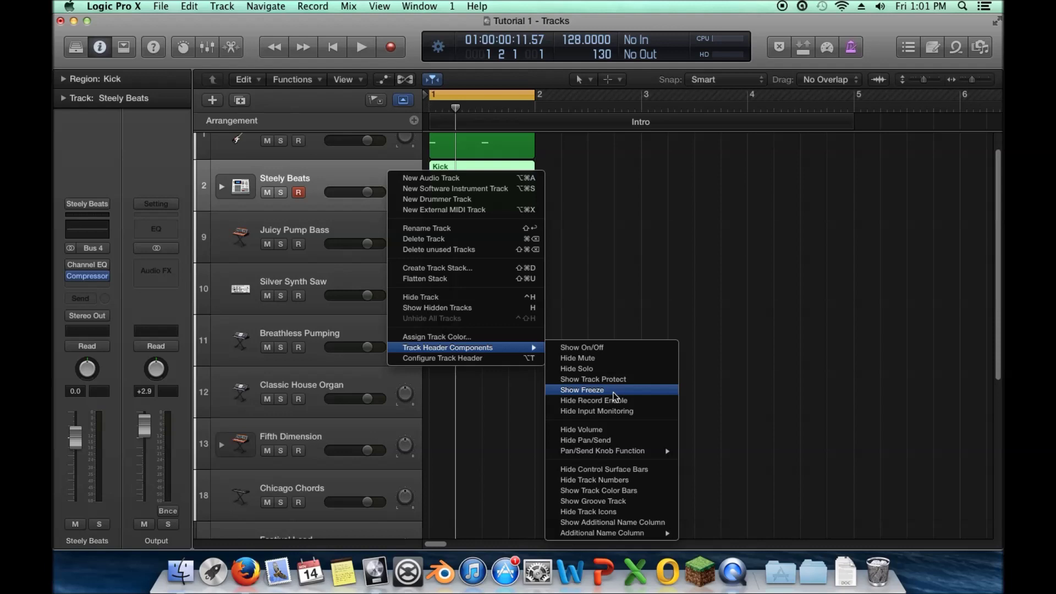
pyautogui.click(613, 391)
# - Select the Fingerstyle Bass track and solo it
pyautogui.scroll(1, 304, 150)
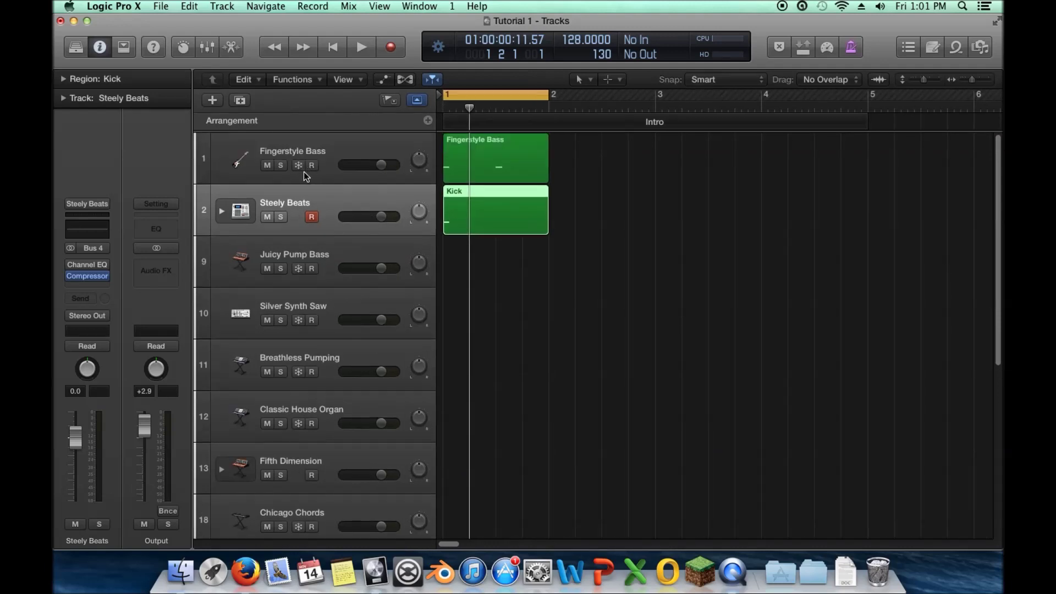
pyautogui.click(300, 147)
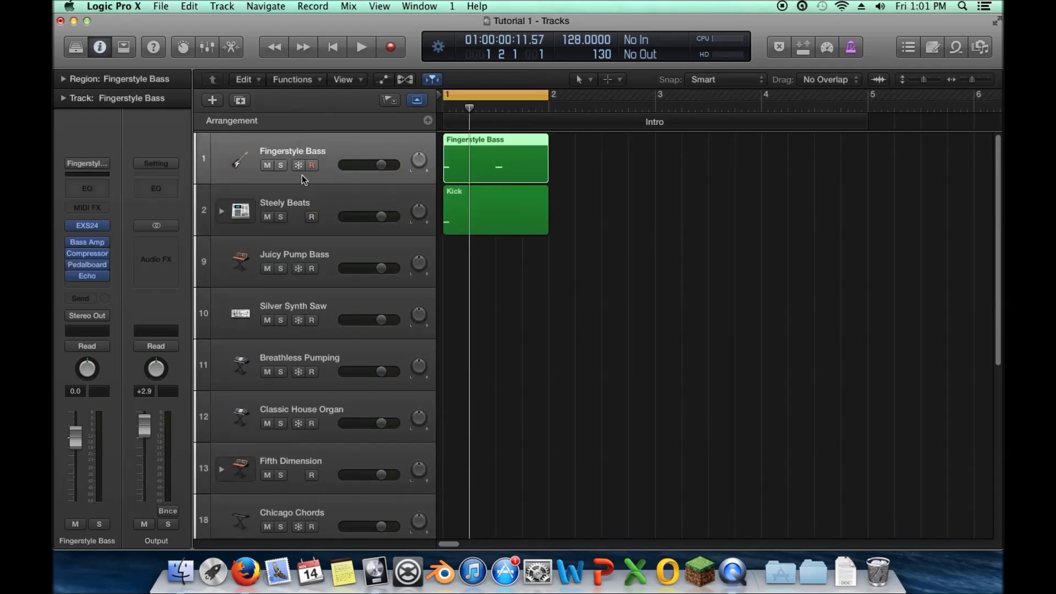
pyautogui.click(281, 165)
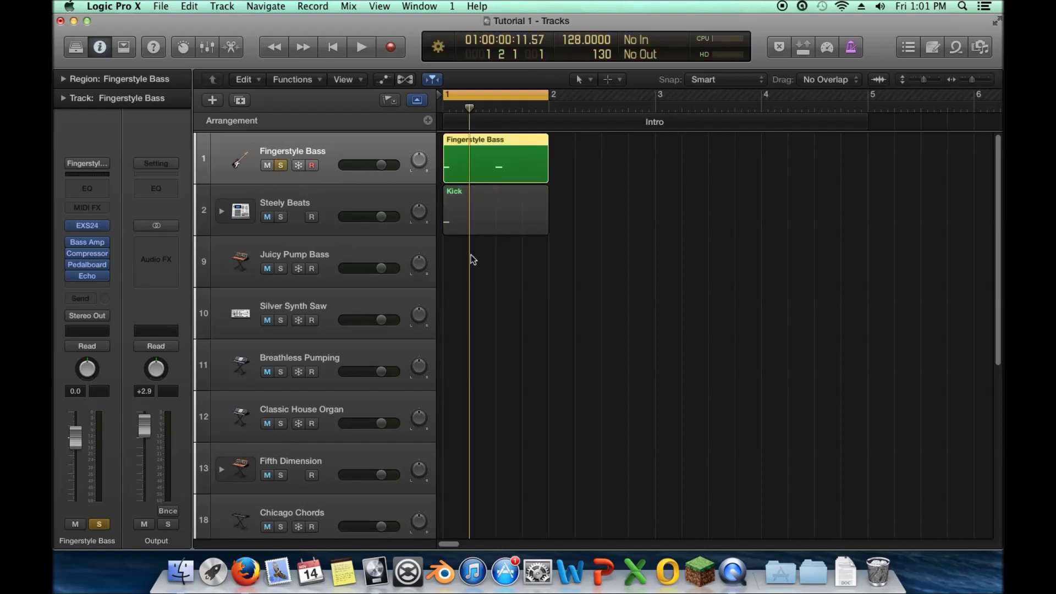
# - Play the soloed Fingerstyle Bass track, stop it and return the playhead to the start
pyautogui.press('space')
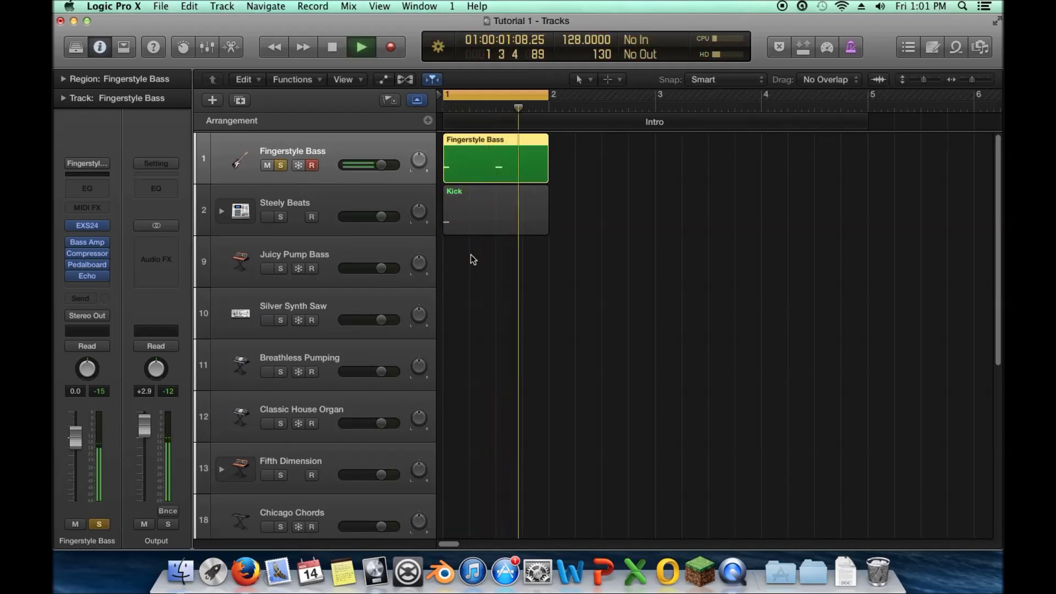
pyautogui.press('space')
pyautogui.press('Return')
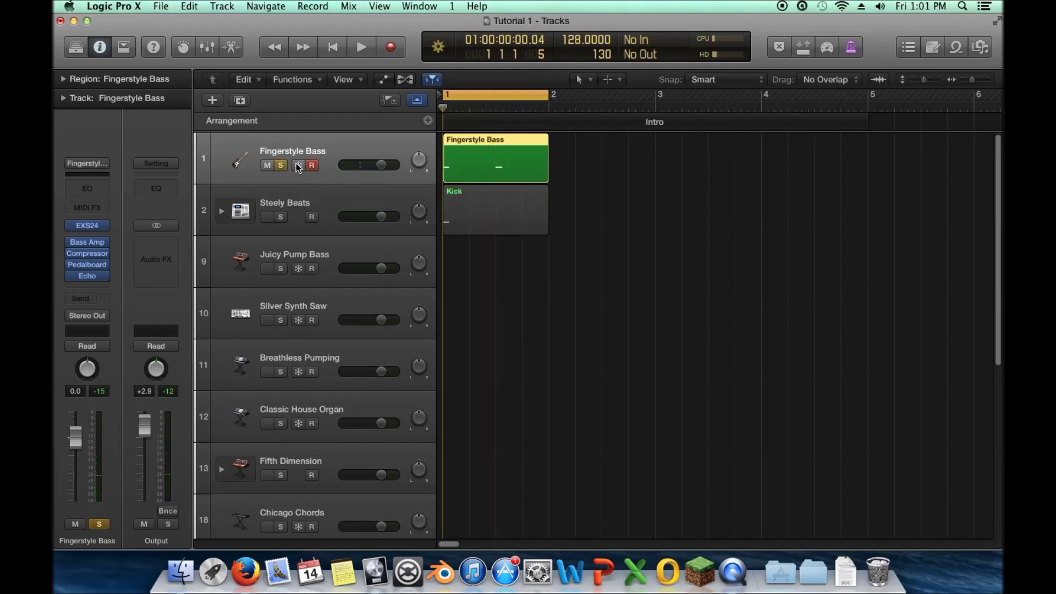
# - Freeze the Fingerstyle Bass track for a test playback and unfreeze it
pyautogui.click(308, 166)
pyautogui.press('space')
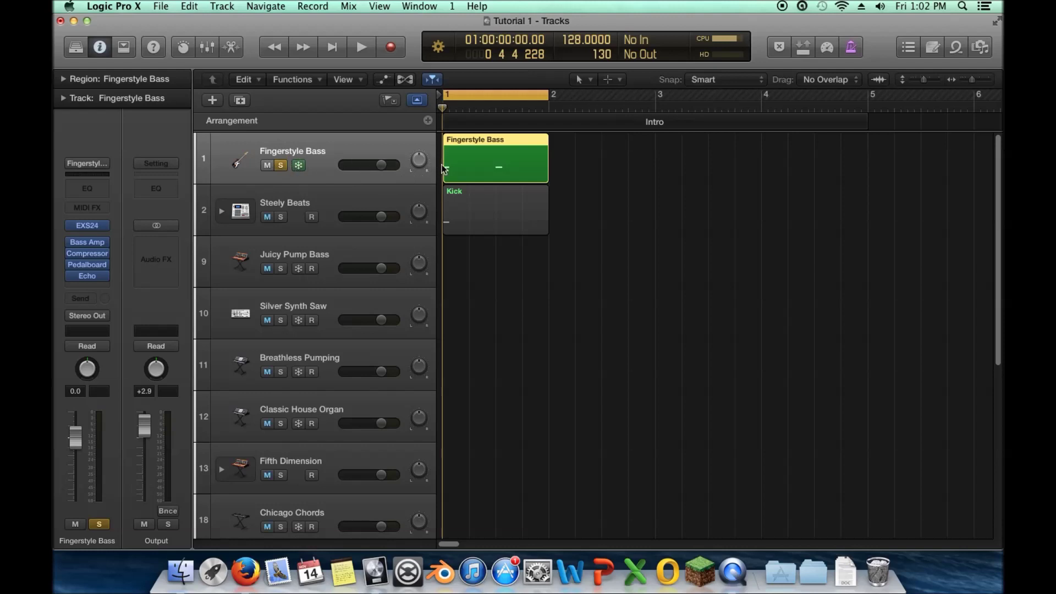
pyautogui.press('space')
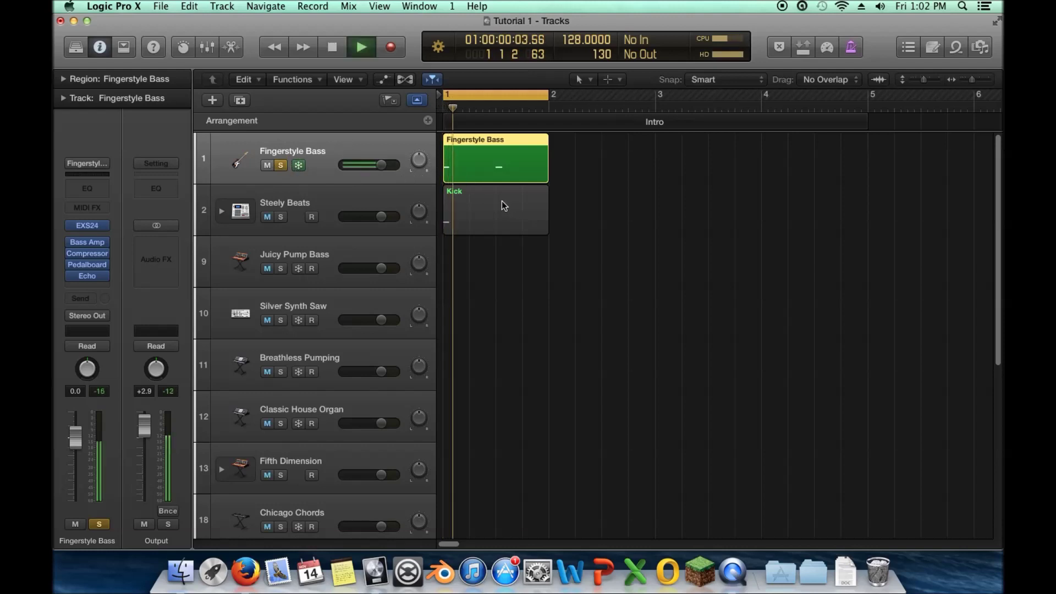
pyautogui.press('space')
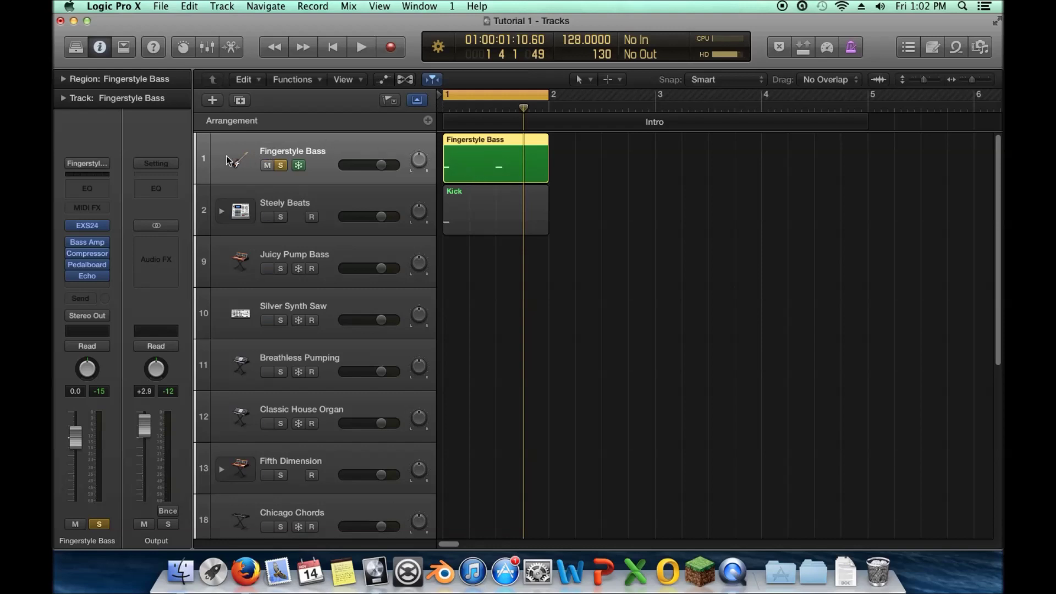
pyautogui.moveTo(98, 222)
pyautogui.click(299, 165)
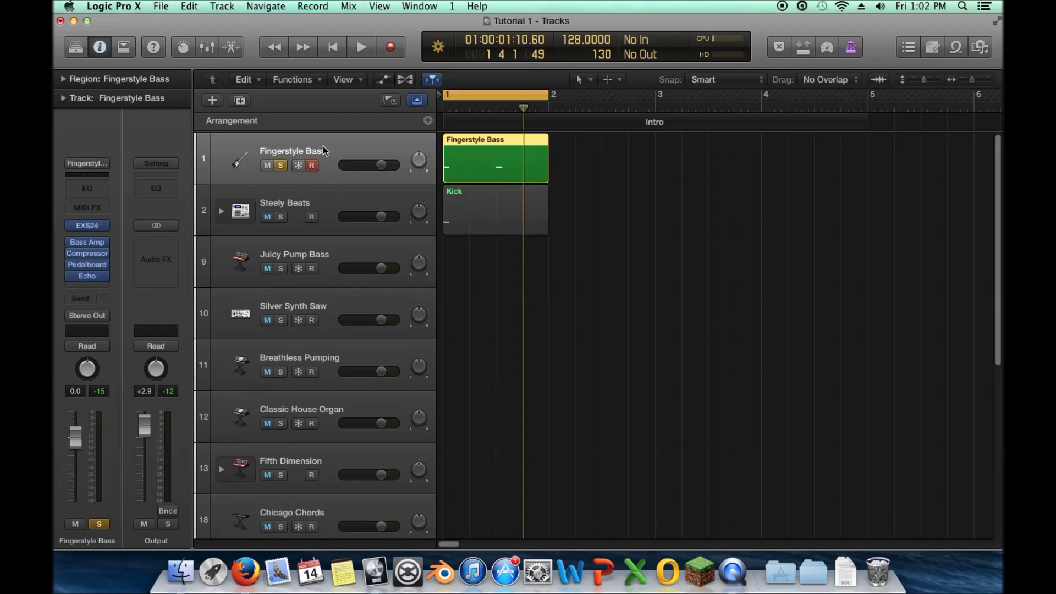
# - Hide the Freeze control in the track headers
pyautogui.rightClick(322, 146)
pyautogui.moveTo(457, 362)
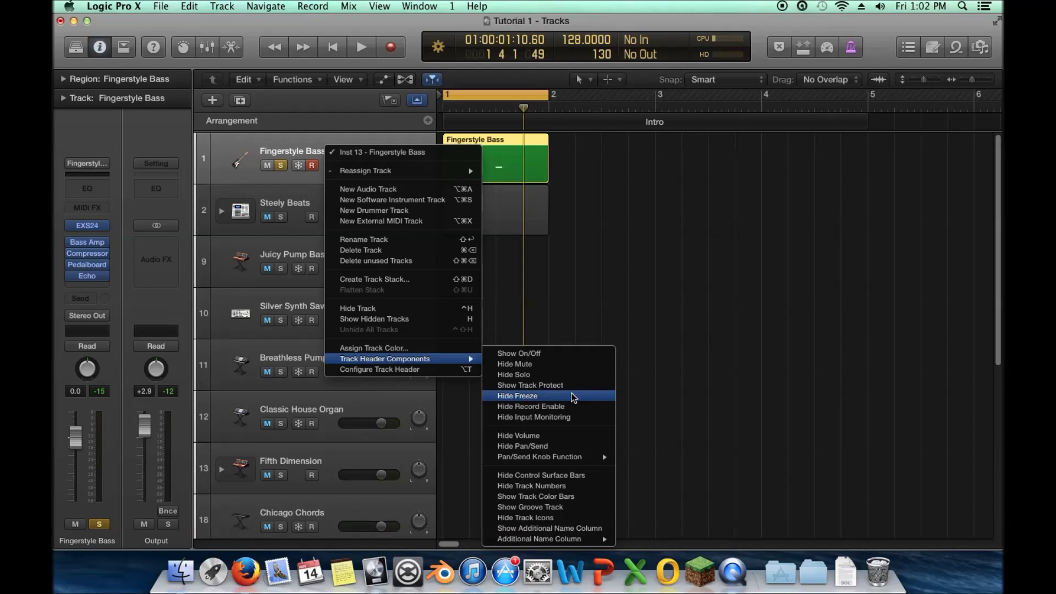
pyautogui.click(573, 397)
# - Review the remaining track header component options for the Fingerstyle Bass track
pyautogui.rightClick(323, 147)
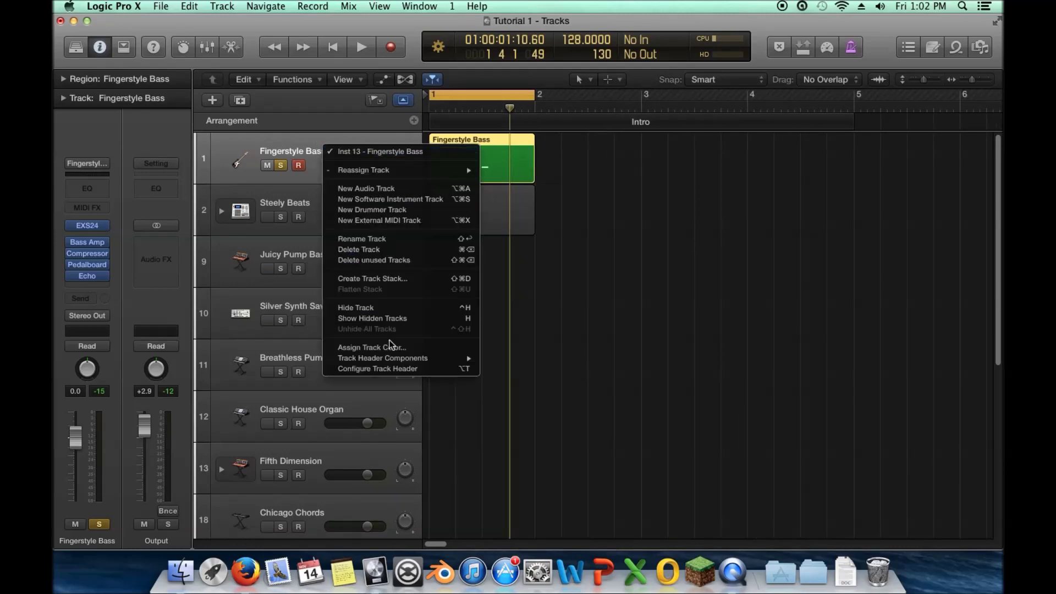
pyautogui.moveTo(422, 363)
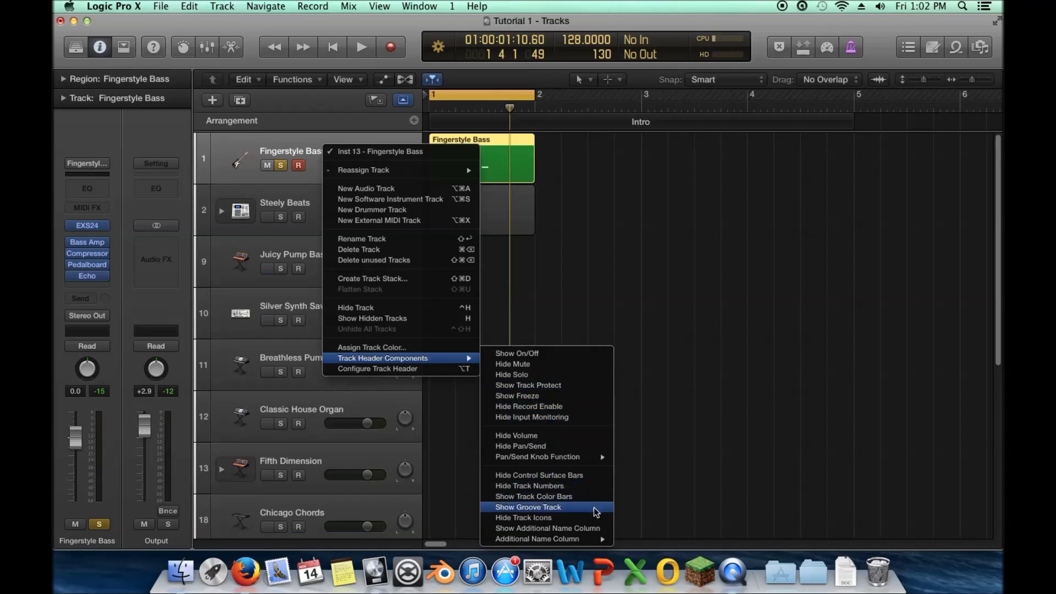
pyautogui.click(463, 367)
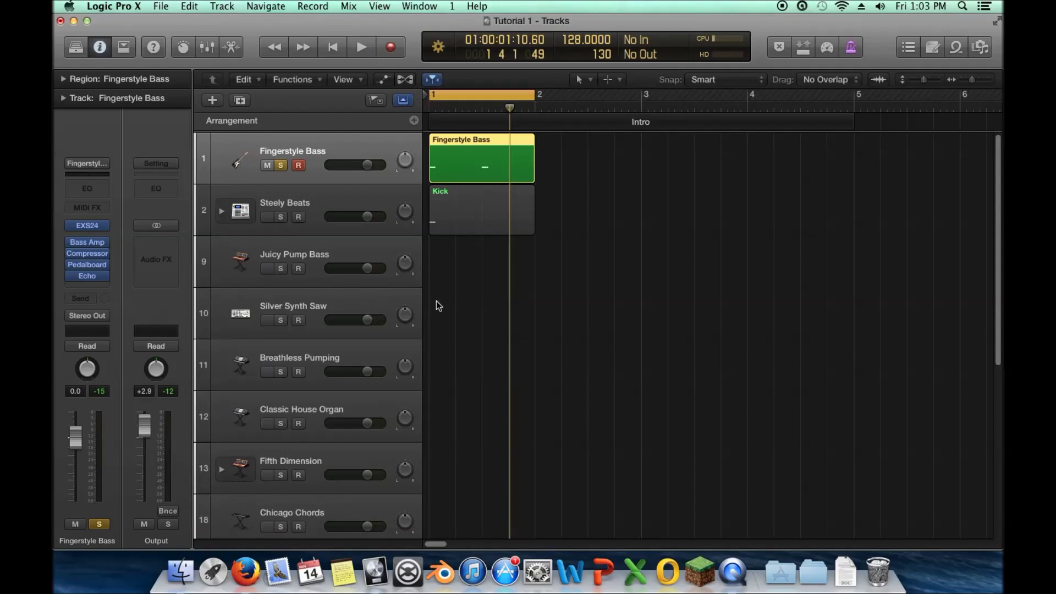
# - Select the Kick_001 track and examine the buses available for its empty send, including the extended bus list, without assigning one
pyautogui.scroll(-6, 443, 306)
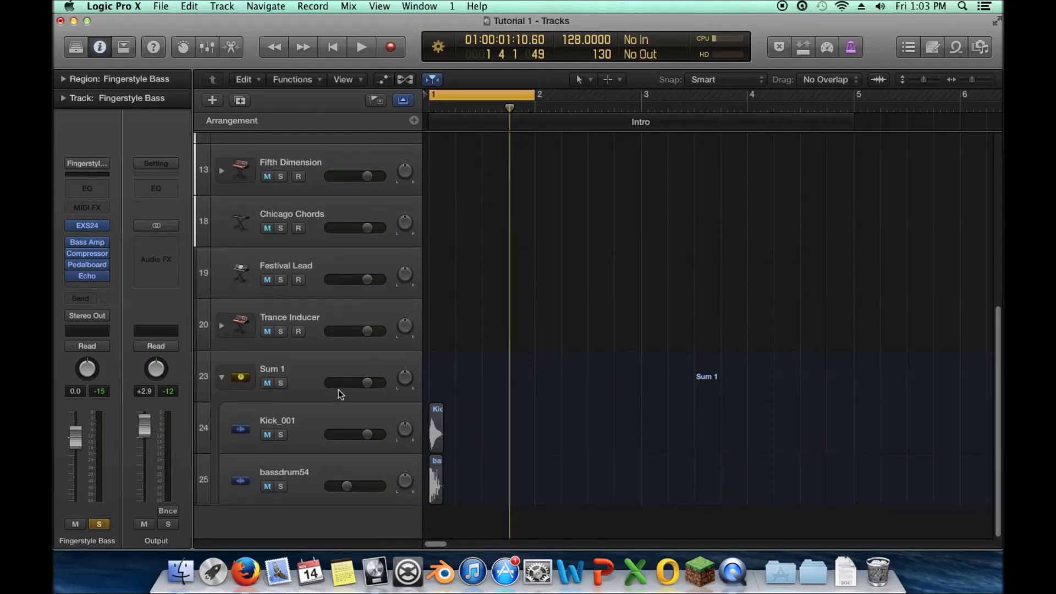
pyautogui.click(295, 421)
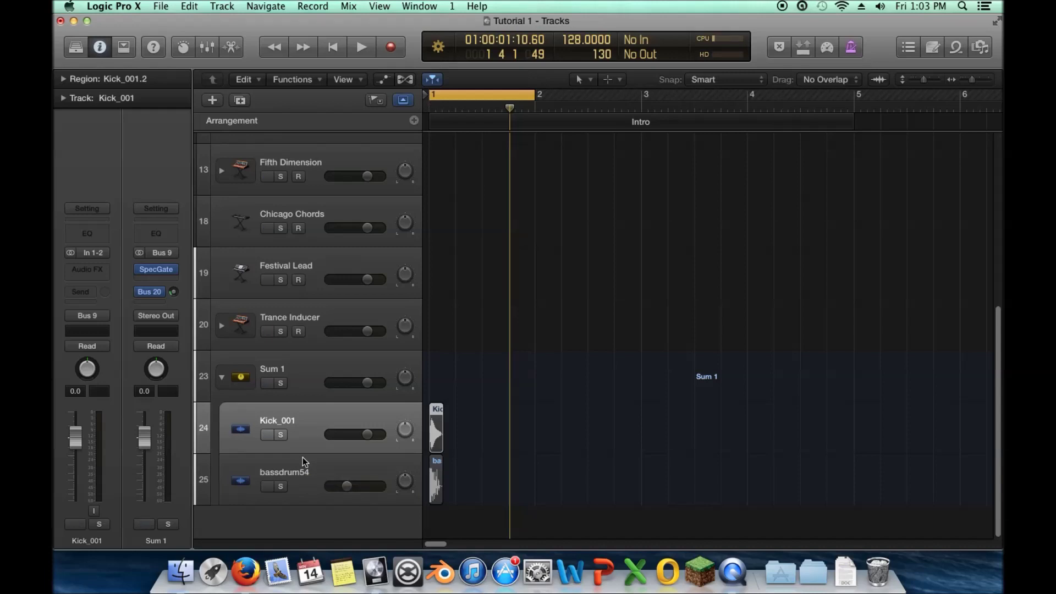
pyautogui.click(80, 292)
pyautogui.moveTo(128, 360)
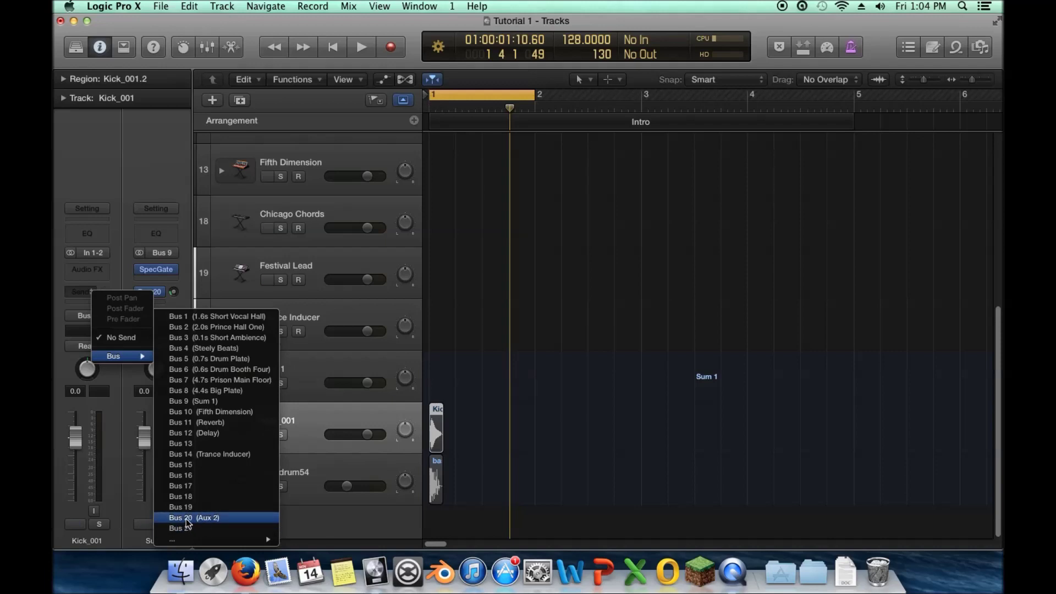
pyautogui.moveTo(198, 540)
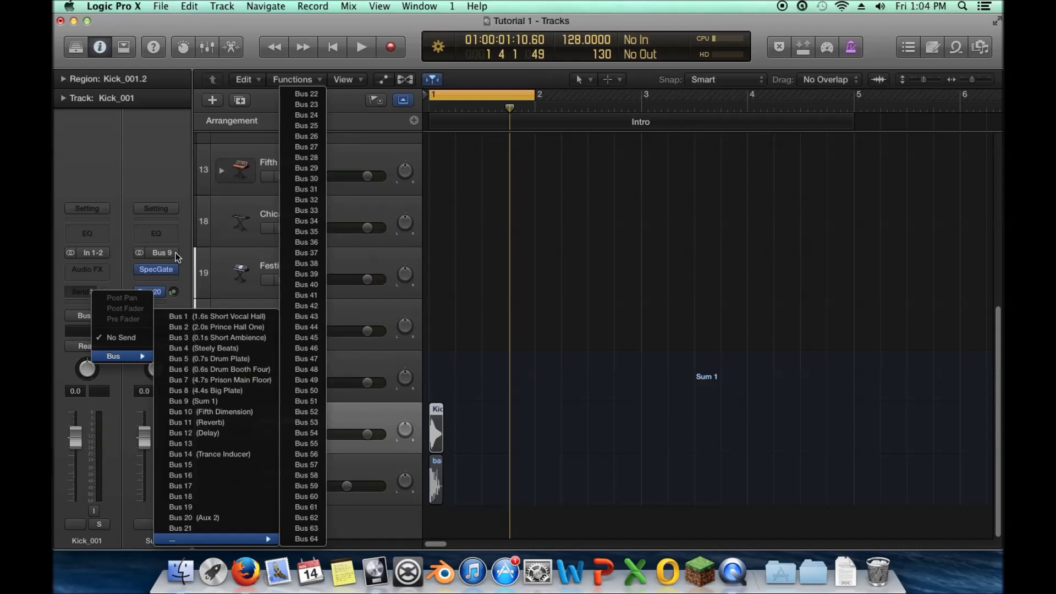
pyautogui.click(134, 222)
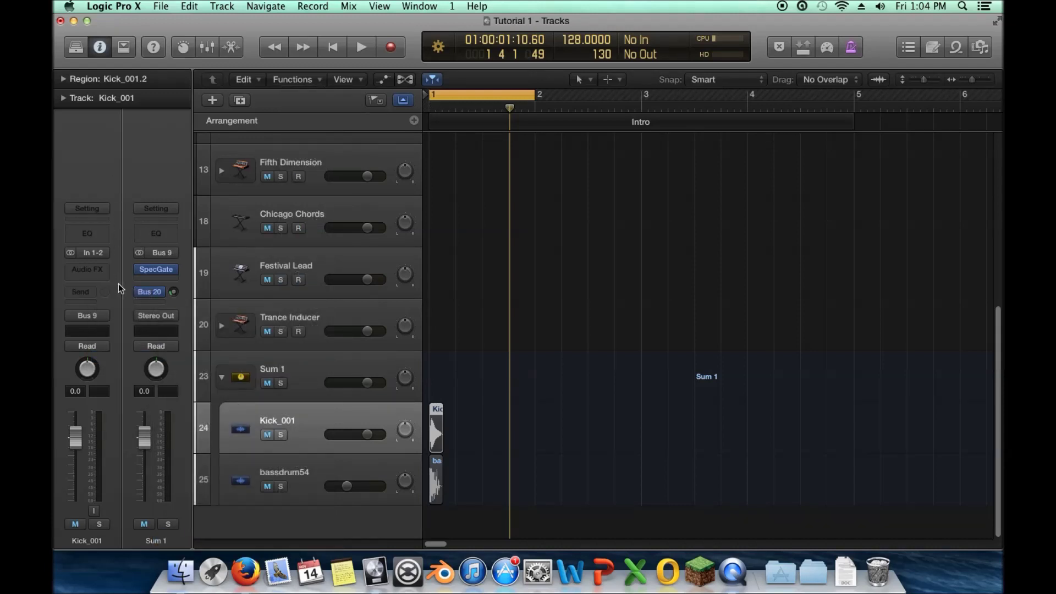
pyautogui.click(86, 294)
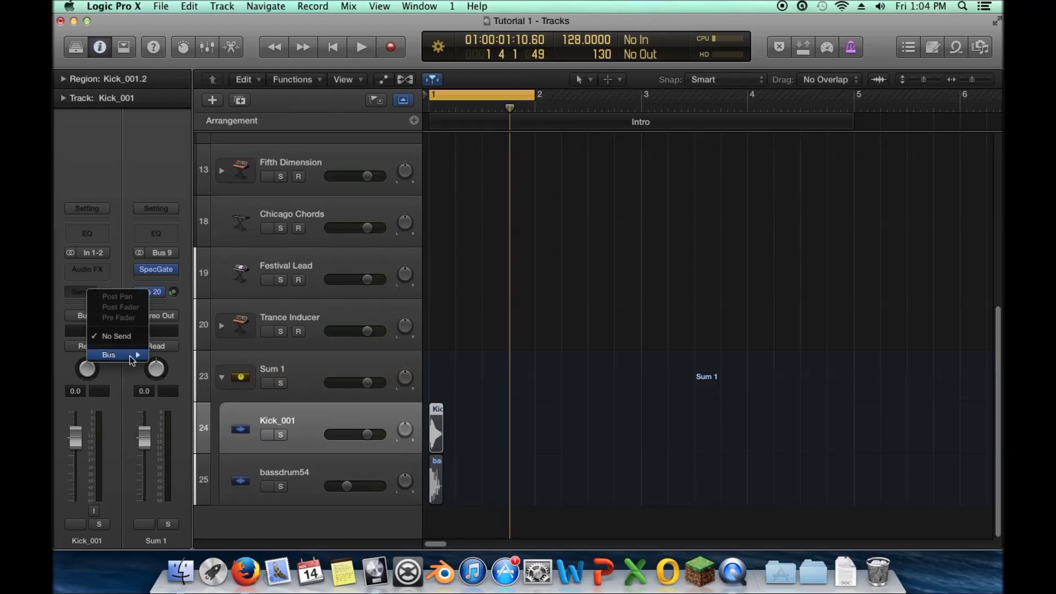
pyautogui.moveTo(132, 356)
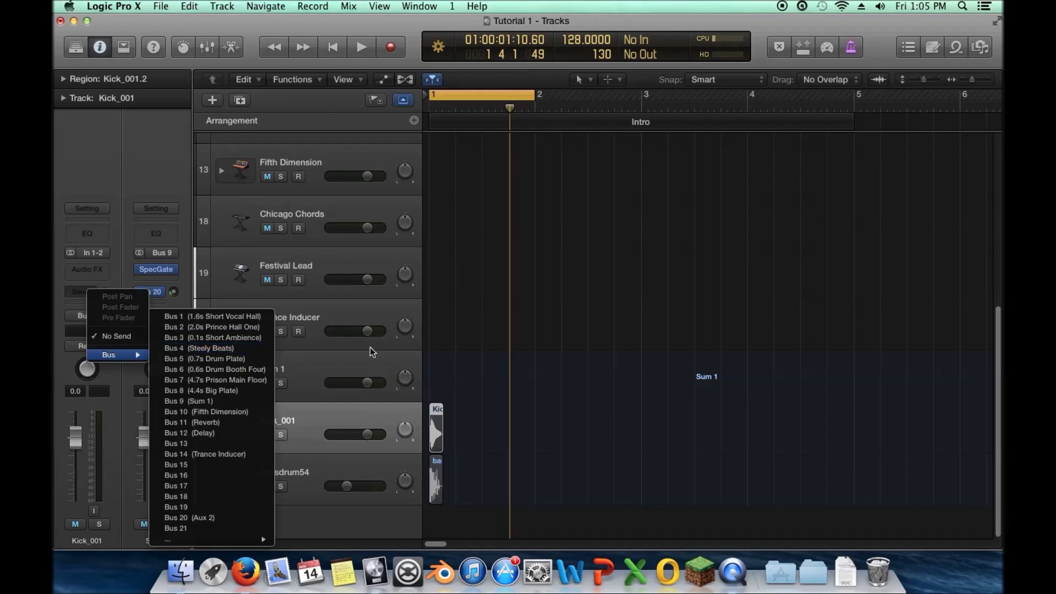
pyautogui.click(464, 352)
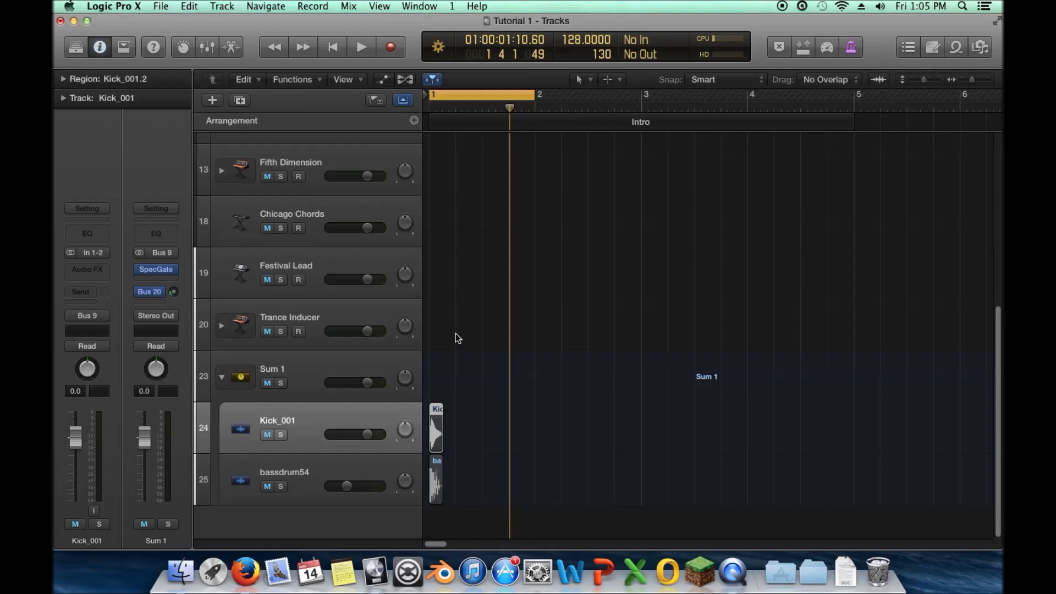
# - Select the Breathless Pumping track to display its channel strip
pyautogui.scroll(2, 456, 337)
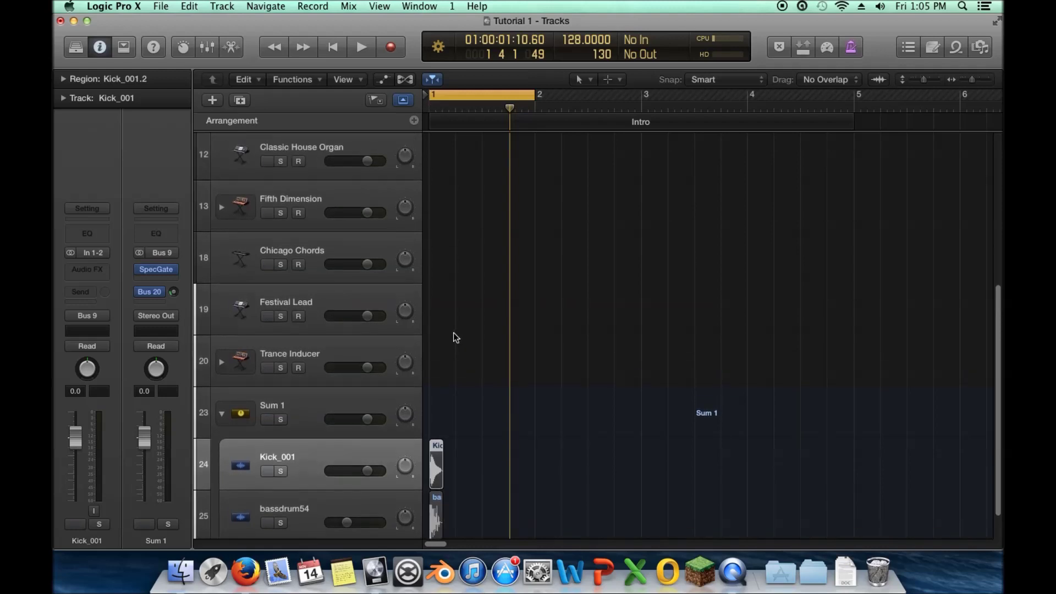
pyautogui.scroll(8, 453, 337)
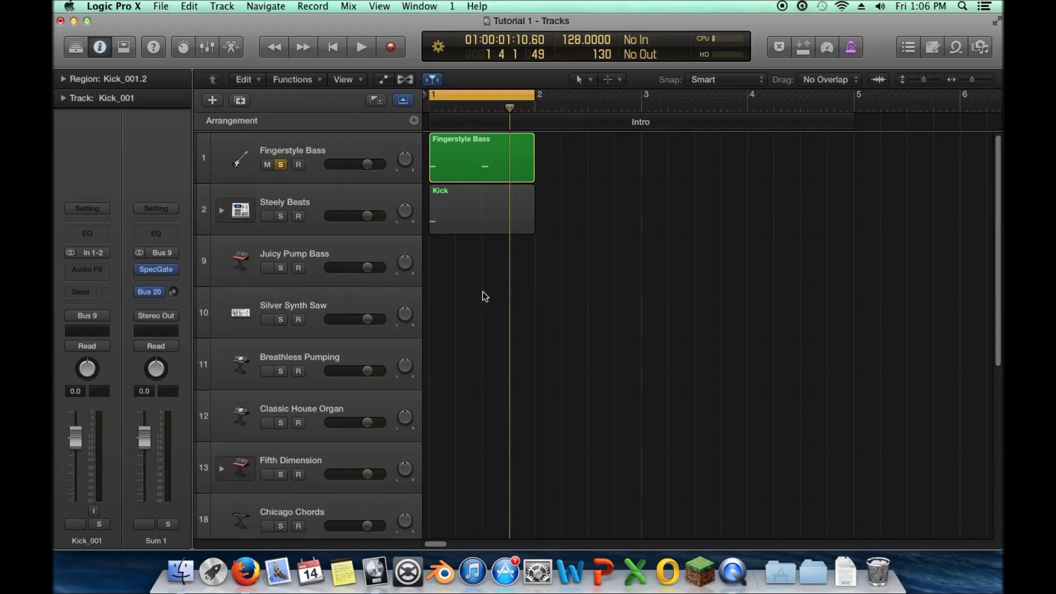
pyautogui.scroll(-5, 473, 289)
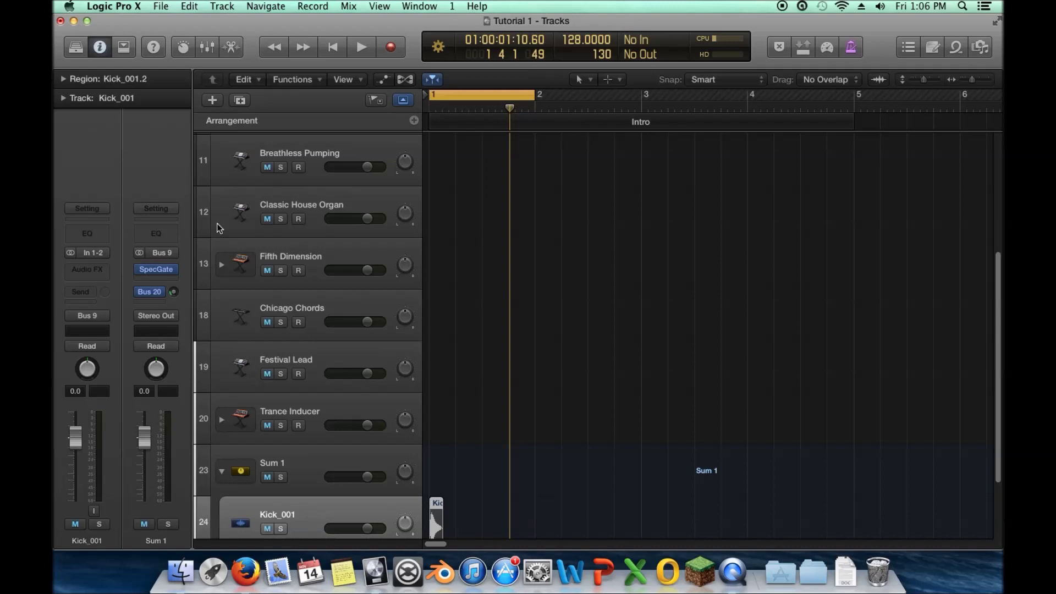
pyautogui.click(226, 209)
pyautogui.click(245, 173)
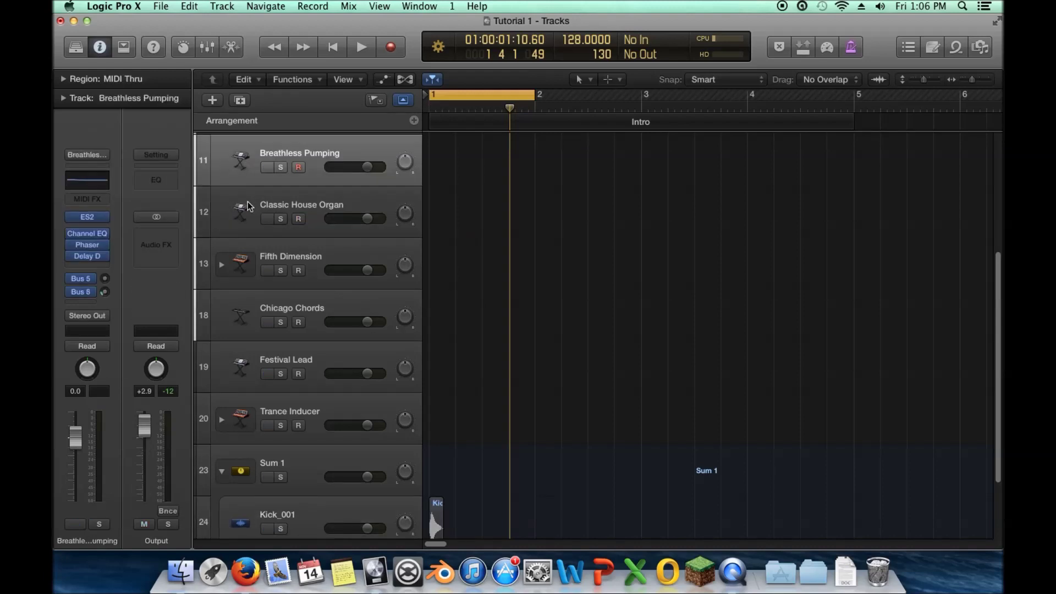
pyautogui.scroll(2, 325, 233)
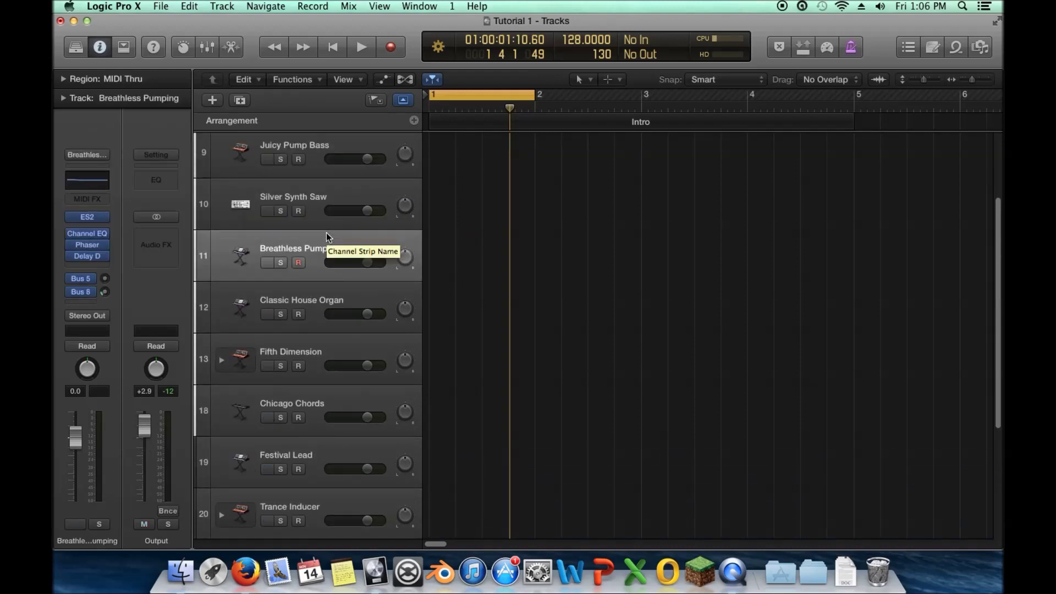
pyautogui.scroll(1, 326, 232)
pyautogui.scroll(1, 323, 226)
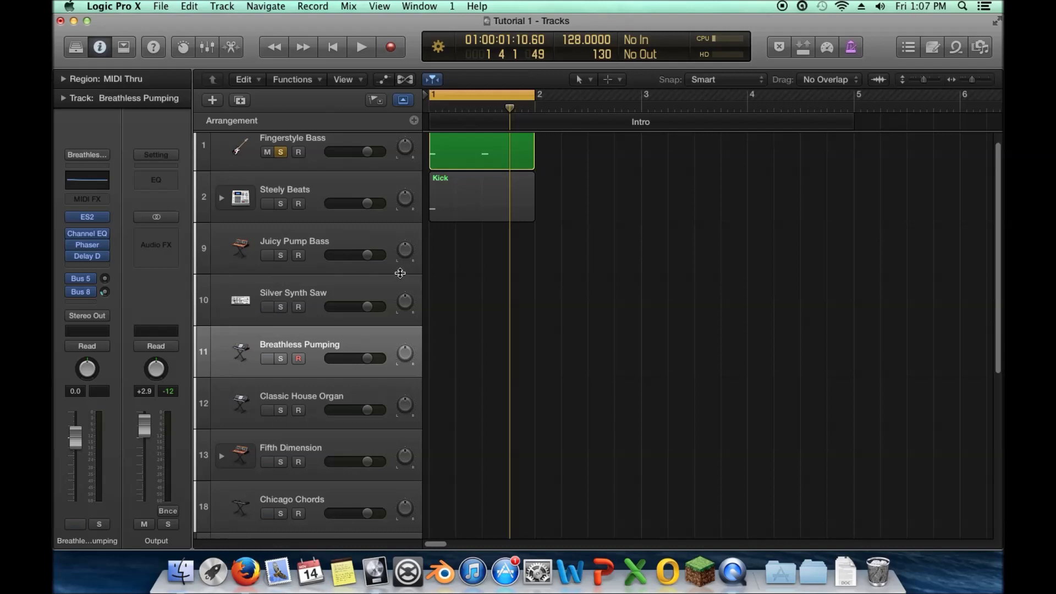
# - Review the bus choices for the Bus 8 send of Breathless Pumping and leave the assignment as it is
pyautogui.click(91, 292)
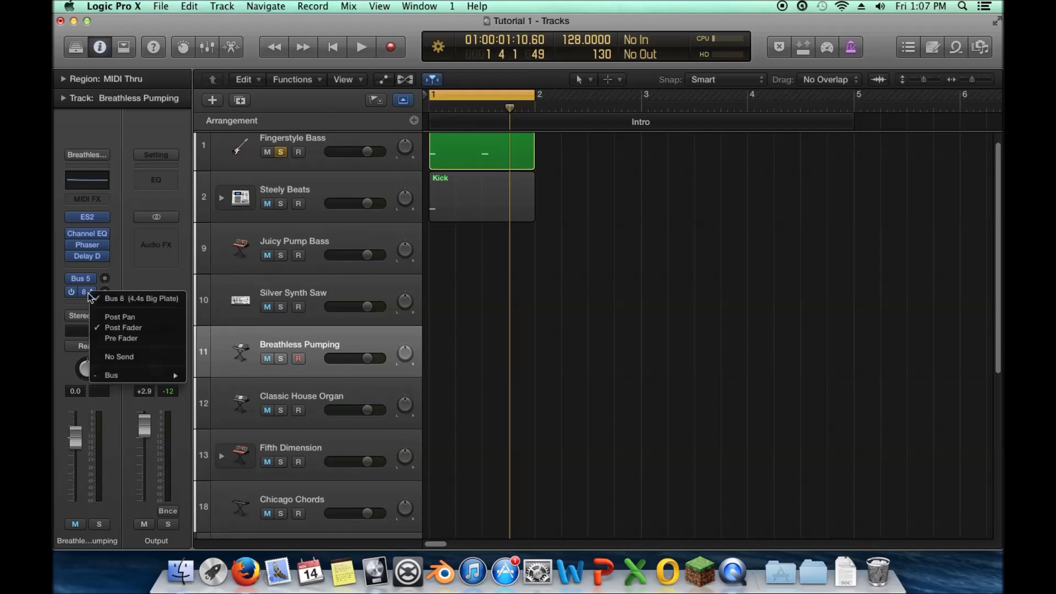
pyautogui.moveTo(163, 380)
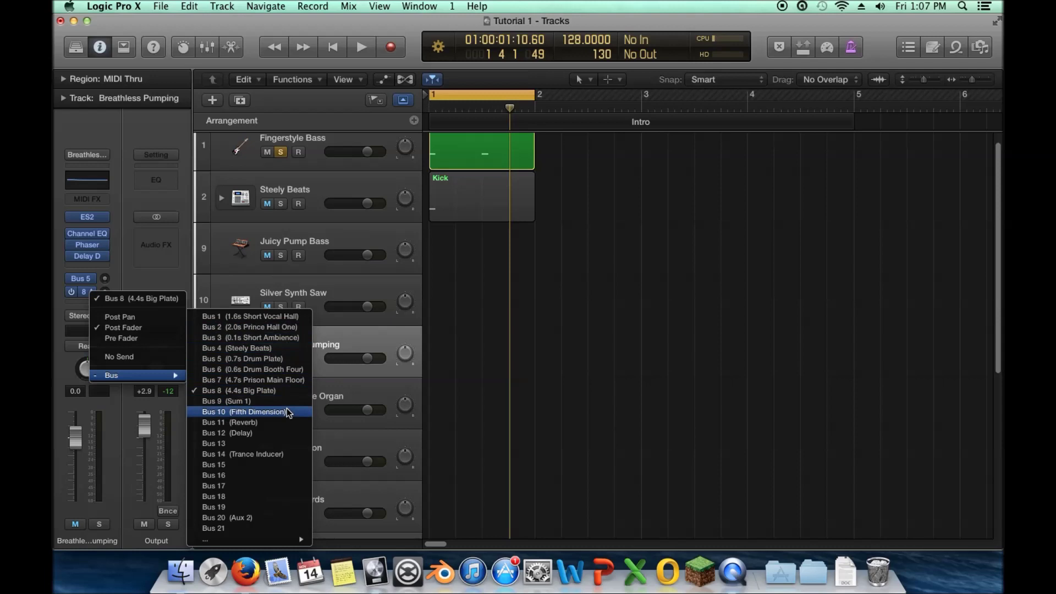
pyautogui.moveTo(280, 539)
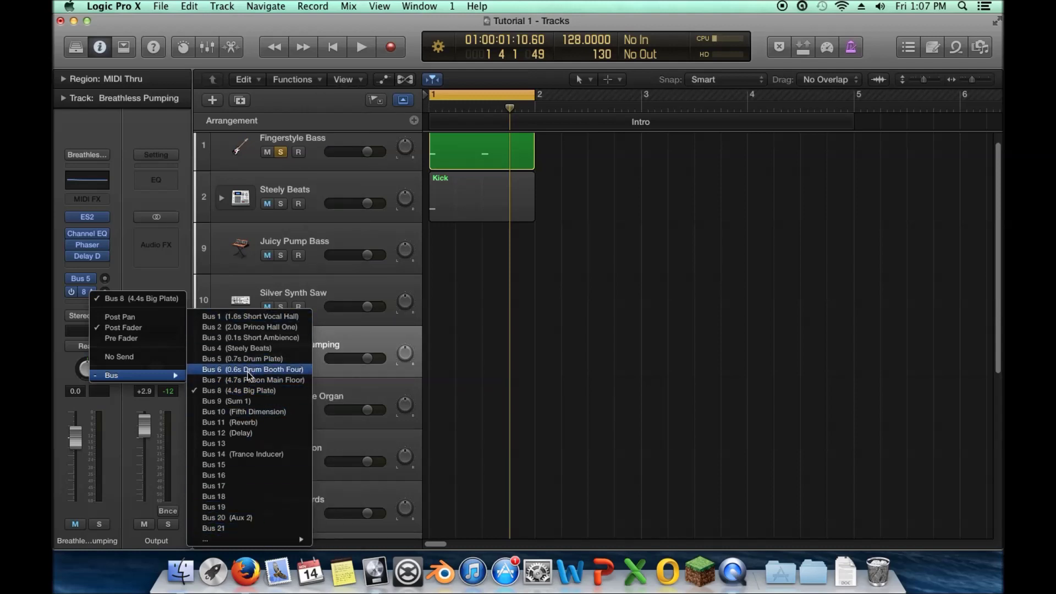
pyautogui.click(453, 368)
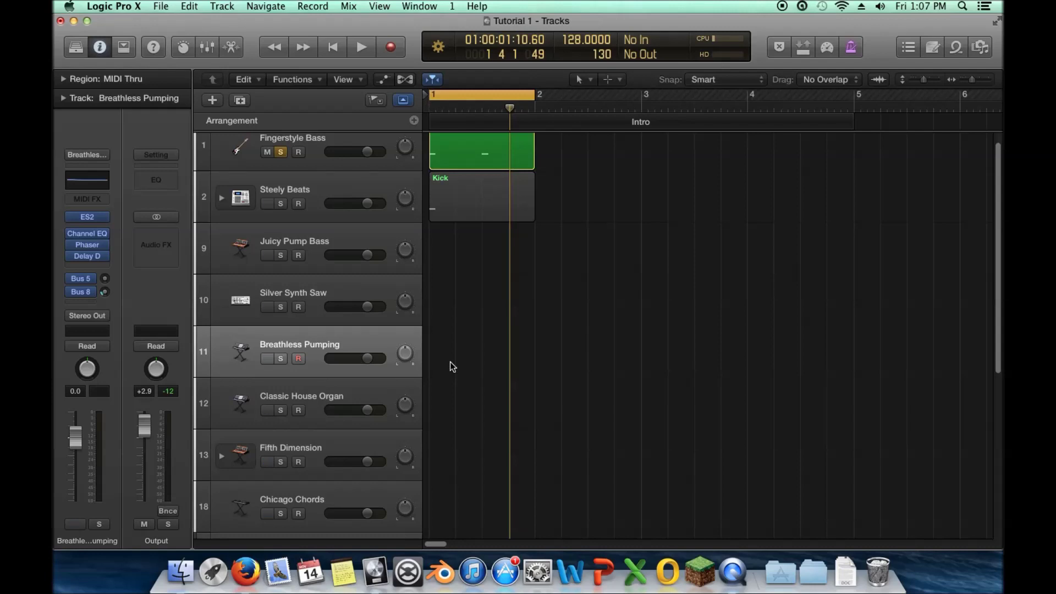
# - Select the Sum 1 track stack and choose Bus 20 (Aux 2) for its send
pyautogui.scroll(-10, 449, 361)
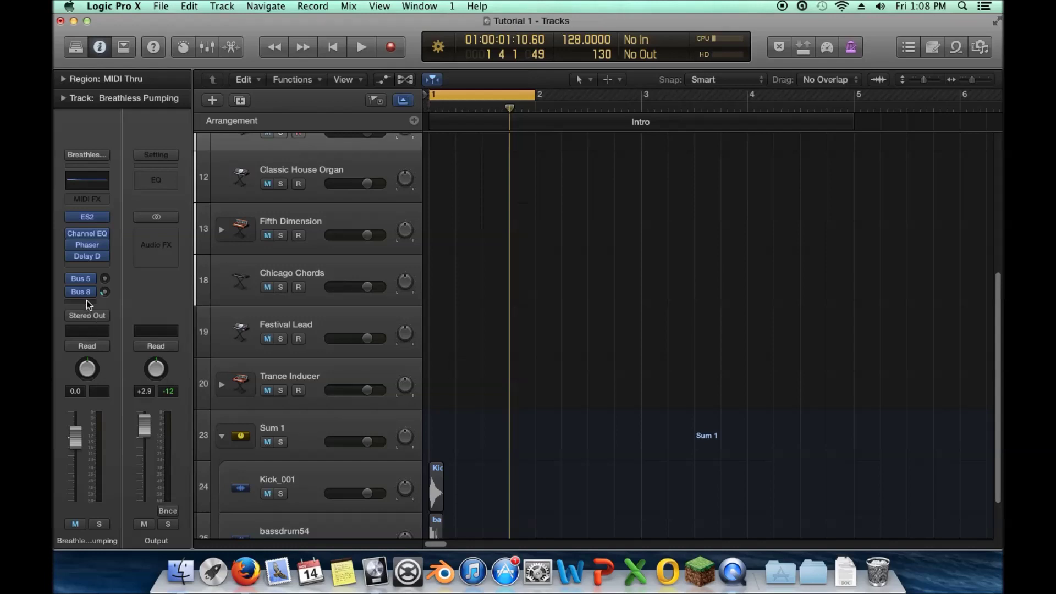
pyautogui.click(312, 484)
pyautogui.click(308, 421)
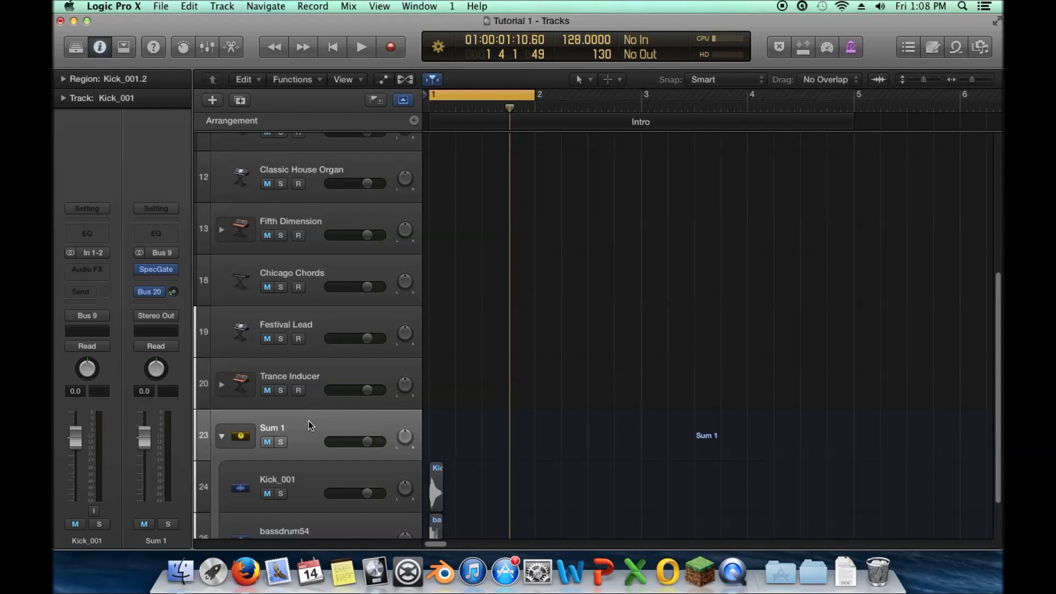
pyautogui.click(83, 293)
pyautogui.moveTo(114, 377)
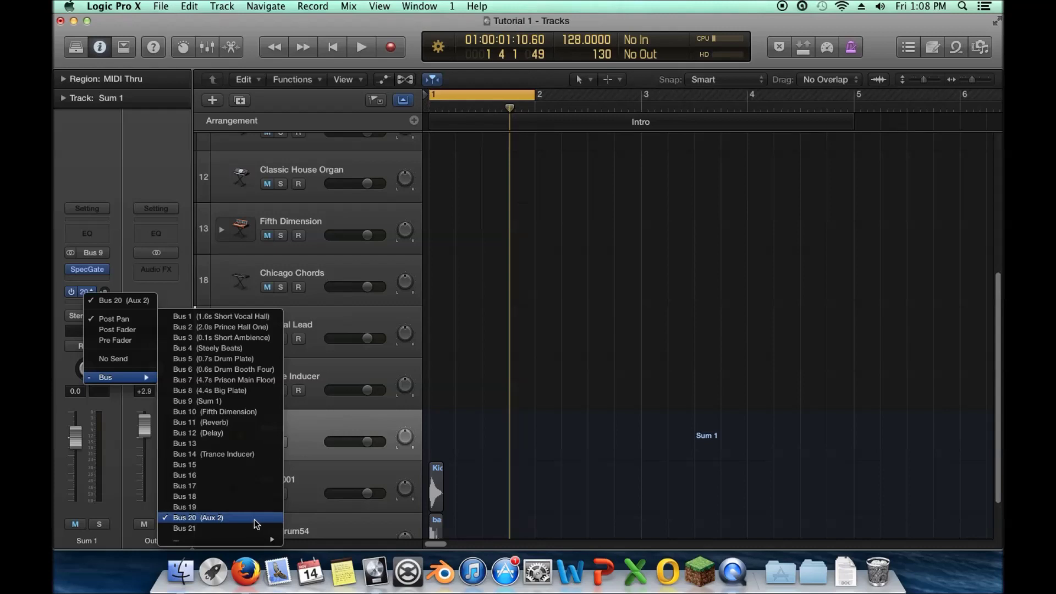
pyautogui.click(219, 522)
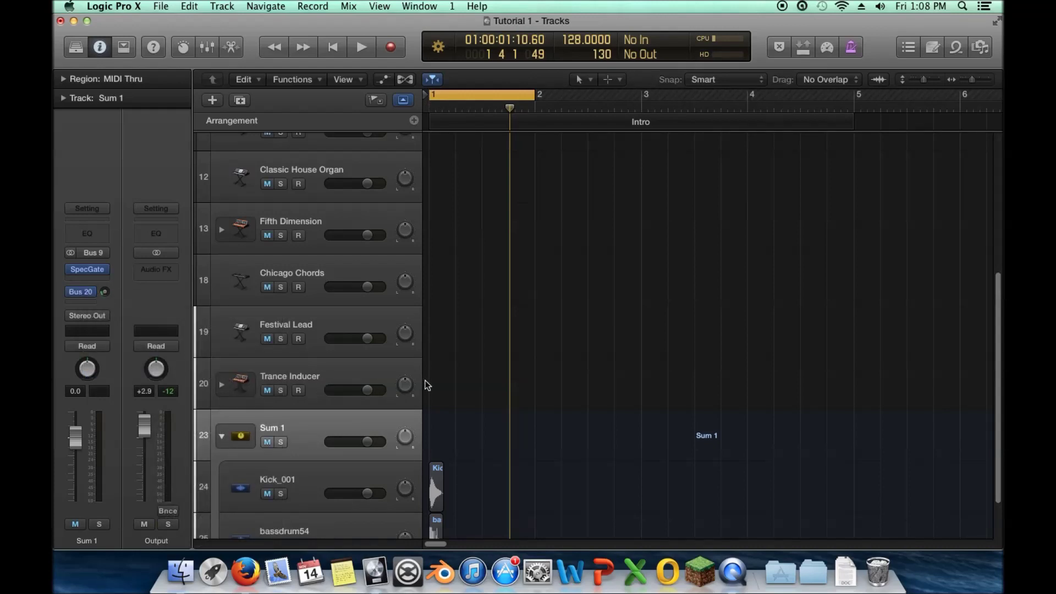
# - Review the audio effect plug-in categories available for Sum 1 without inserting one
pyautogui.scroll(1, 438, 385)
pyautogui.scroll(5, 439, 384)
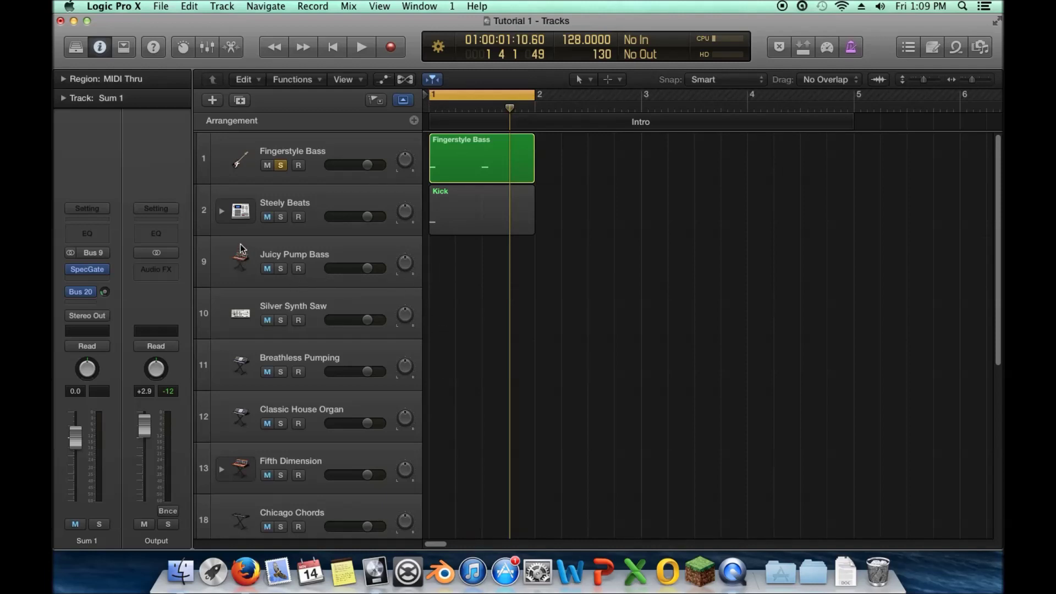
pyautogui.click(102, 276)
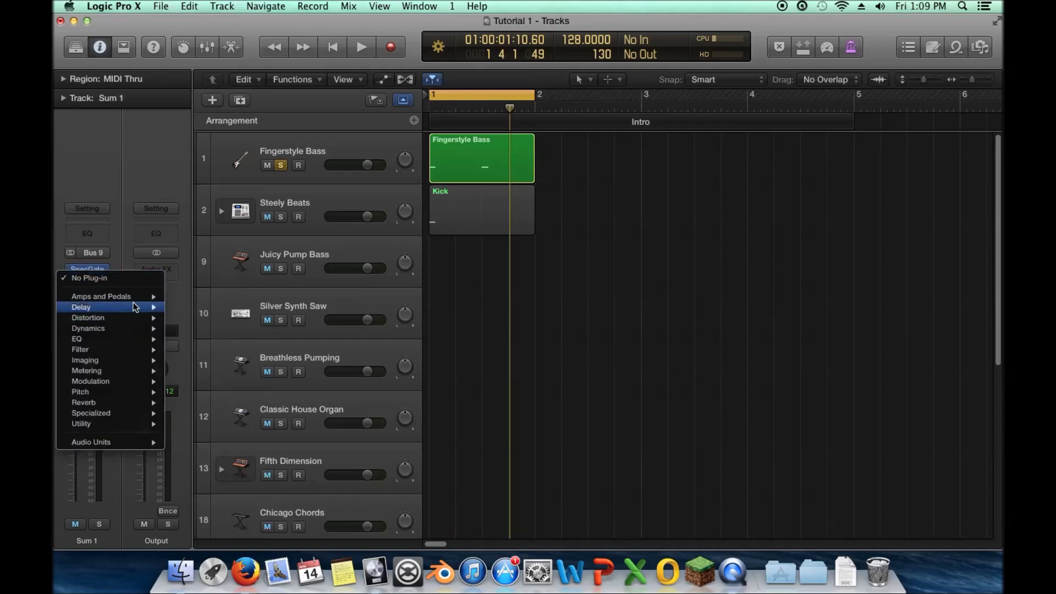
pyautogui.click(169, 237)
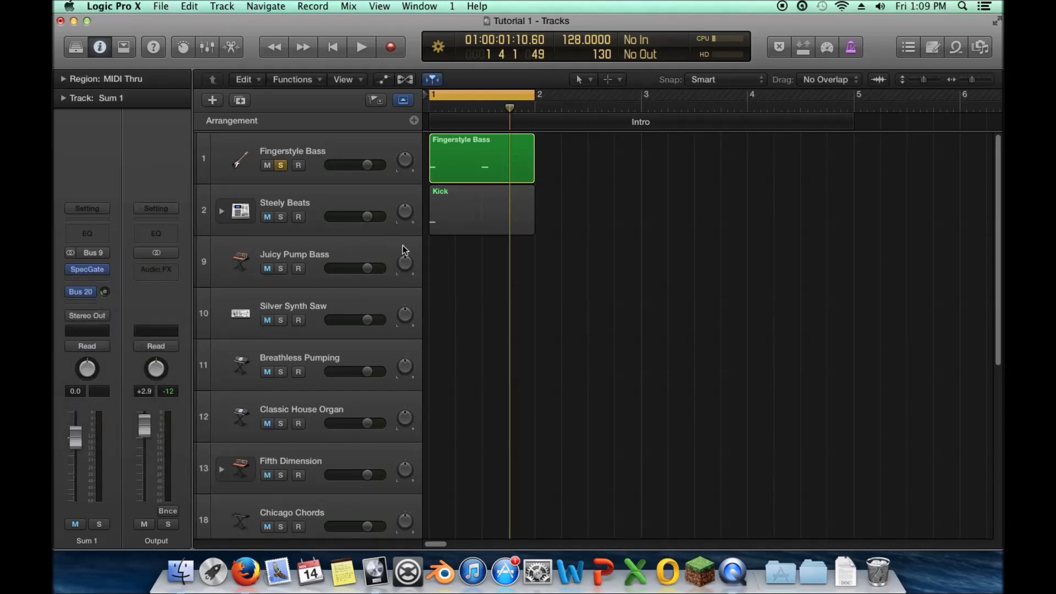
pyautogui.click(510, 262)
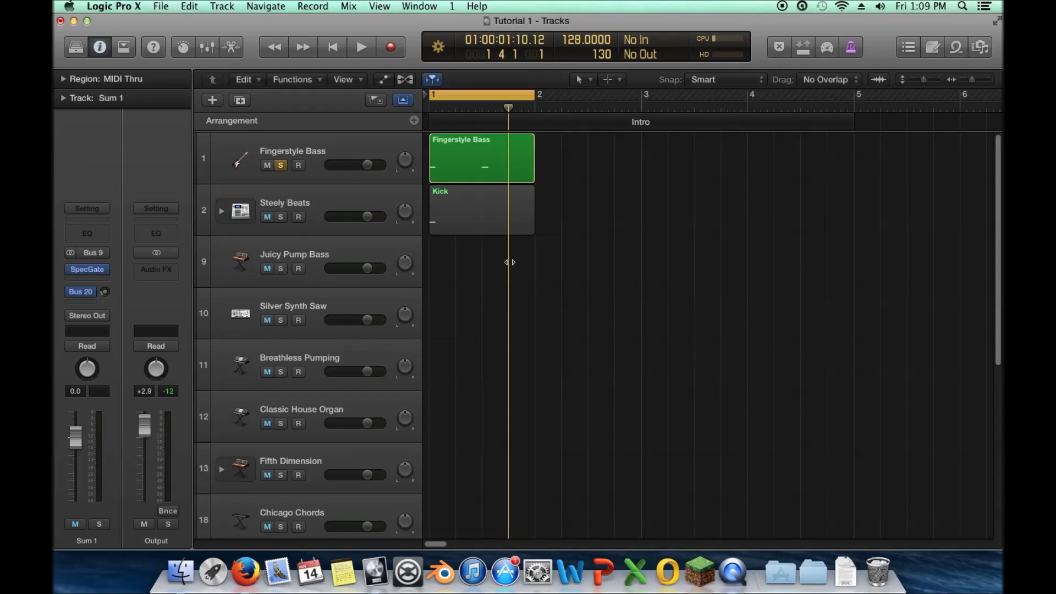